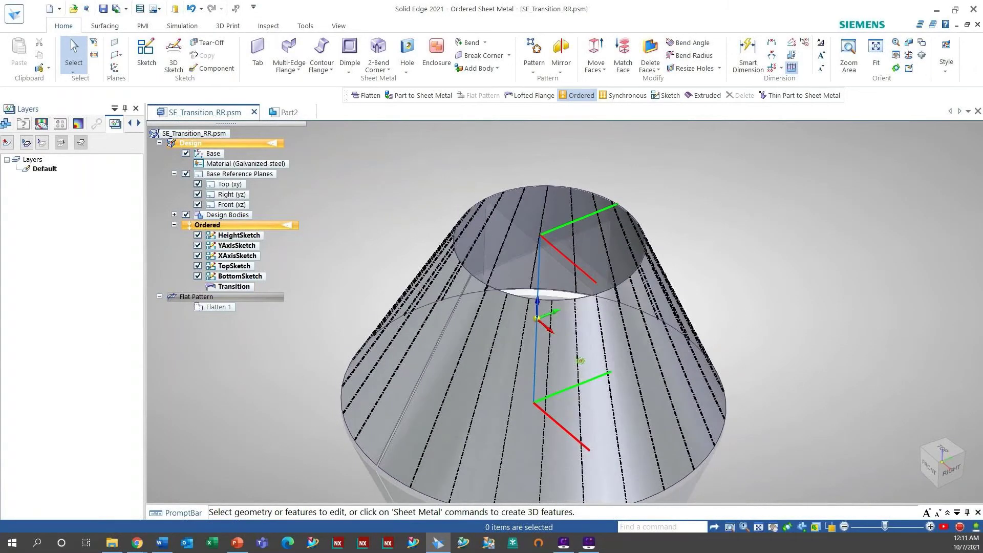
Hide the height, axis, top and bottom sketches along with the design bodies
left_click(197, 255)
left_click(198, 245)
left_click(197, 235)
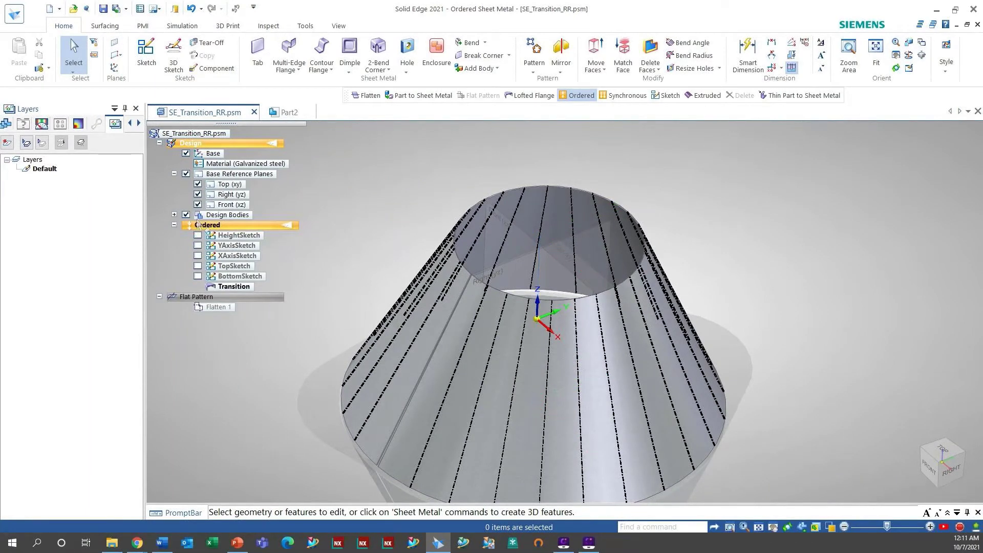
left_click(186, 214)
left_click(174, 214)
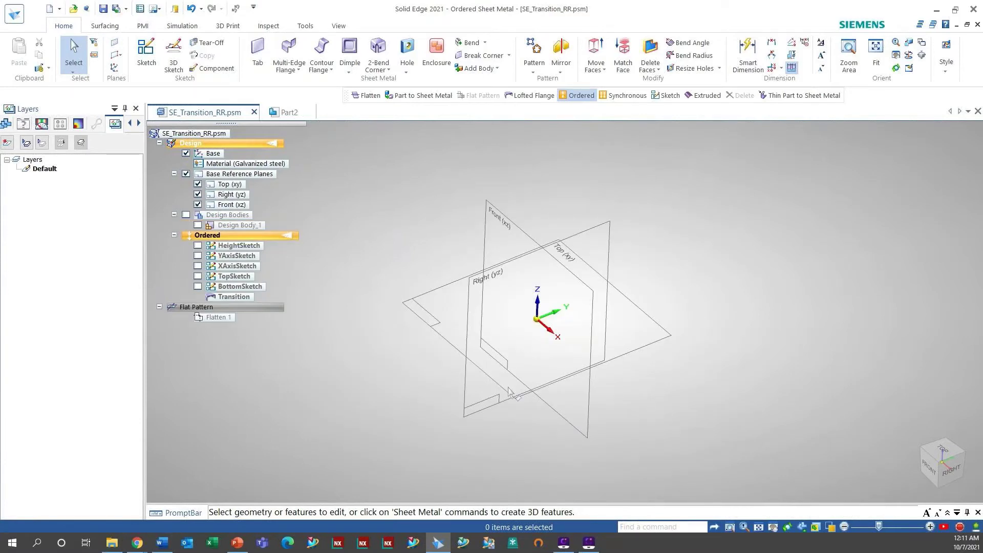
Display BottomSketch with its dimensions and examine the small gap in its circular arc, ending in the top view
left_click(198, 286)
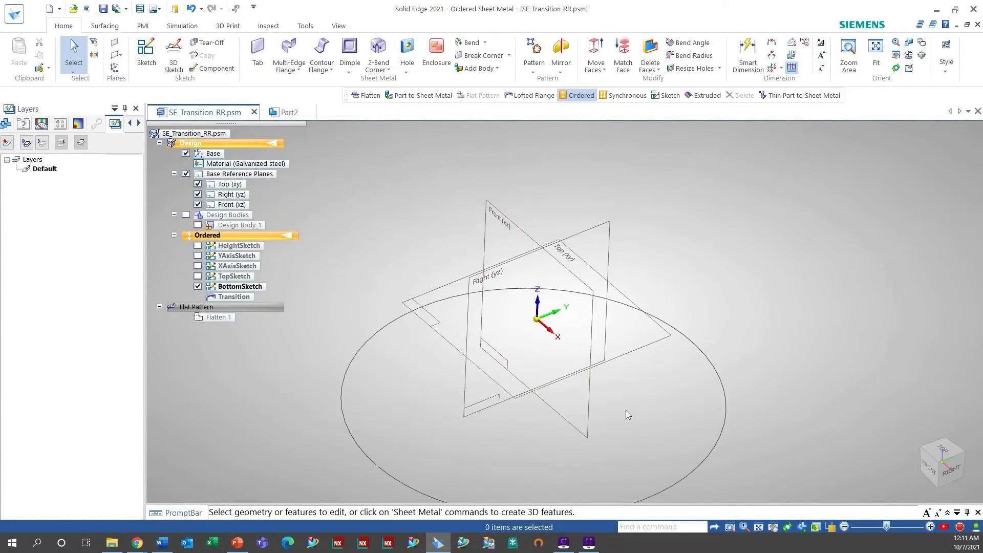
middle_click_drag(626, 411, 596, 441)
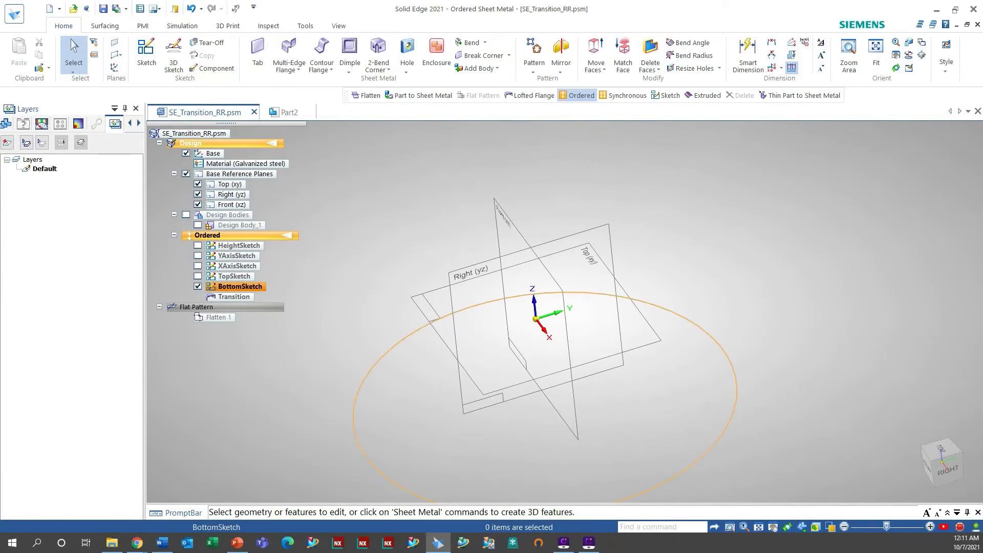
left_click(384, 470)
middle_click_drag(389, 397, 358, 444)
left_click(542, 382)
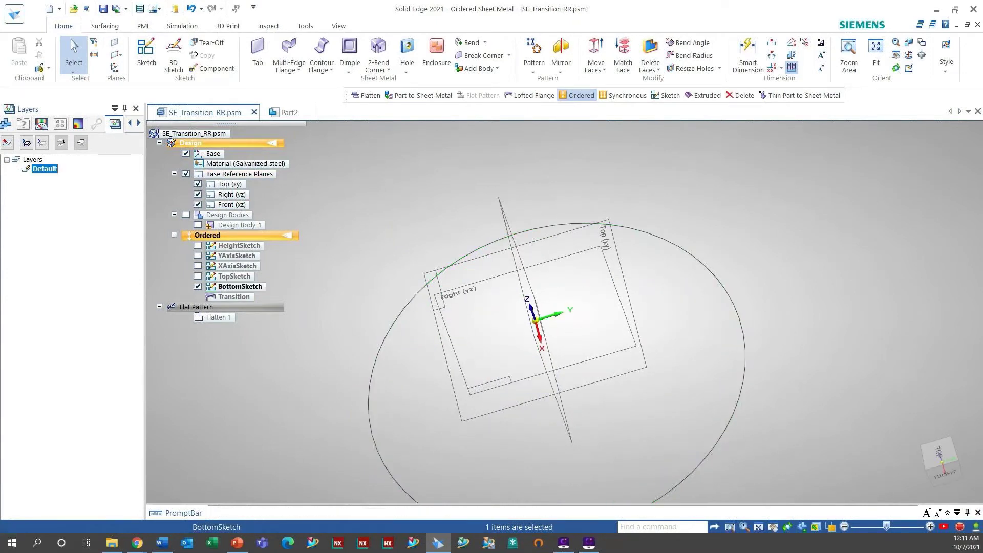
middle_click_drag(494, 444, 489, 489)
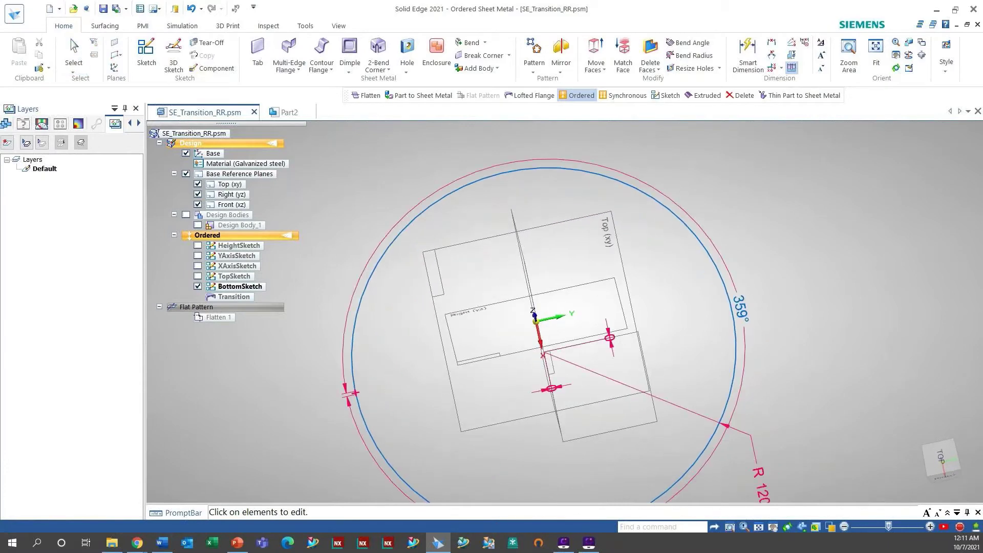
scroll(354, 404, "up", 10)
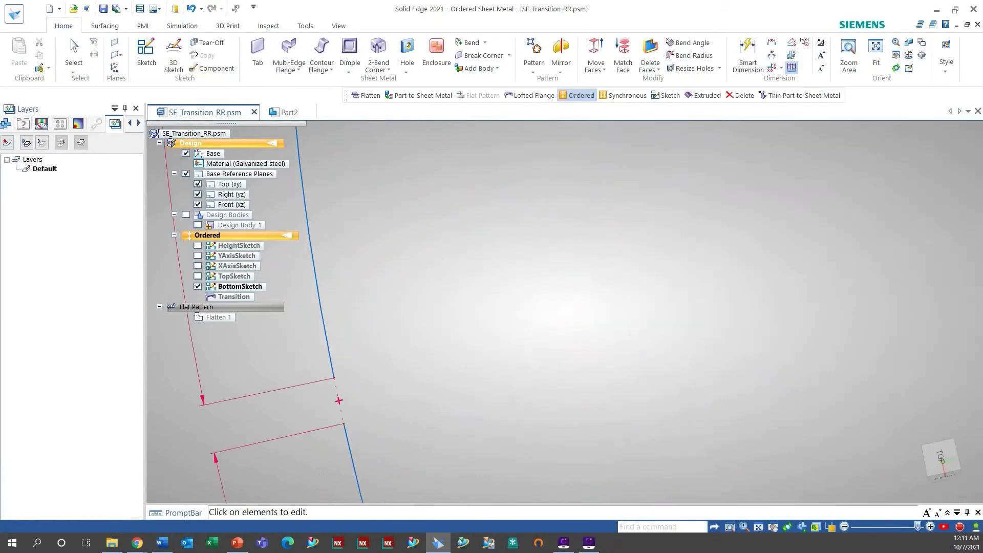
scroll(477, 420, "down", 8)
left_click(940, 457)
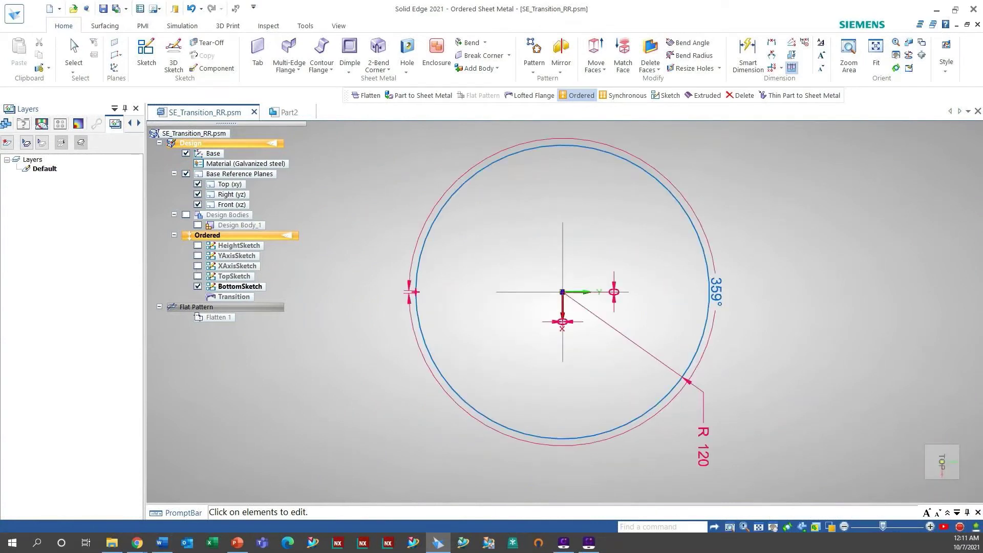
Display TopSketch inside BottomSketch and show its dimensions to compare its arc with the larger one
left_click(198, 276)
middle_click_drag(531, 333, 531, 356)
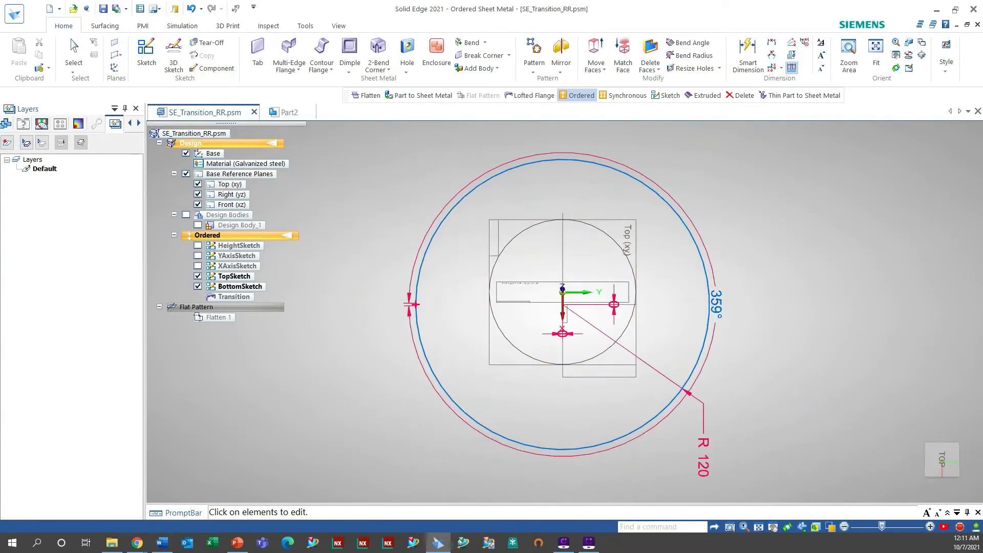
left_click(531, 358)
left_click(45, 168)
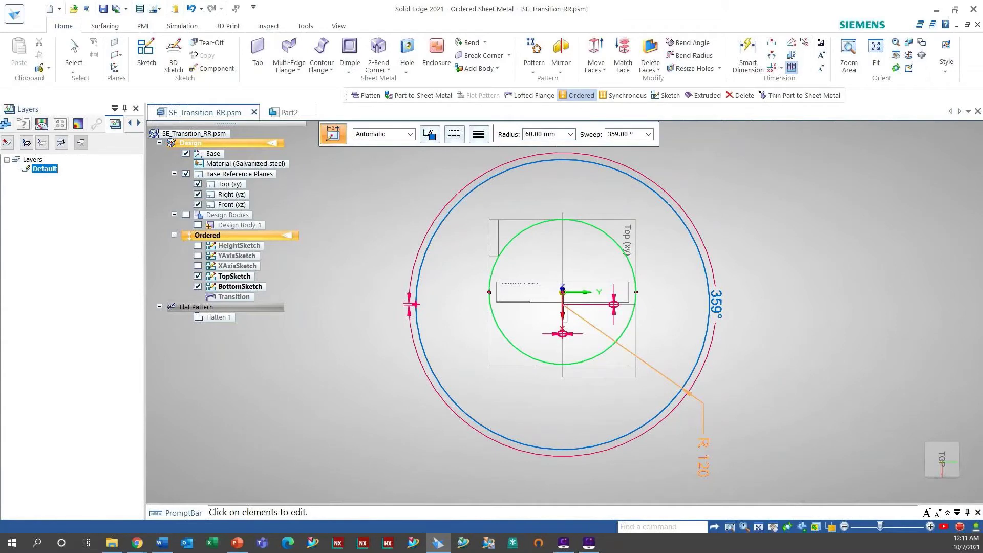
key("Escape")
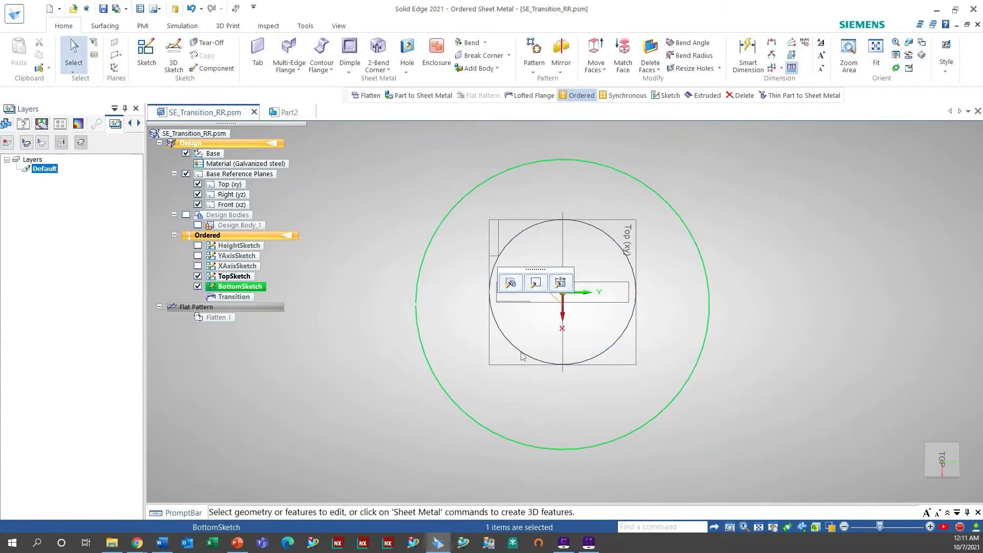
left_click(521, 353)
left_click(521, 352)
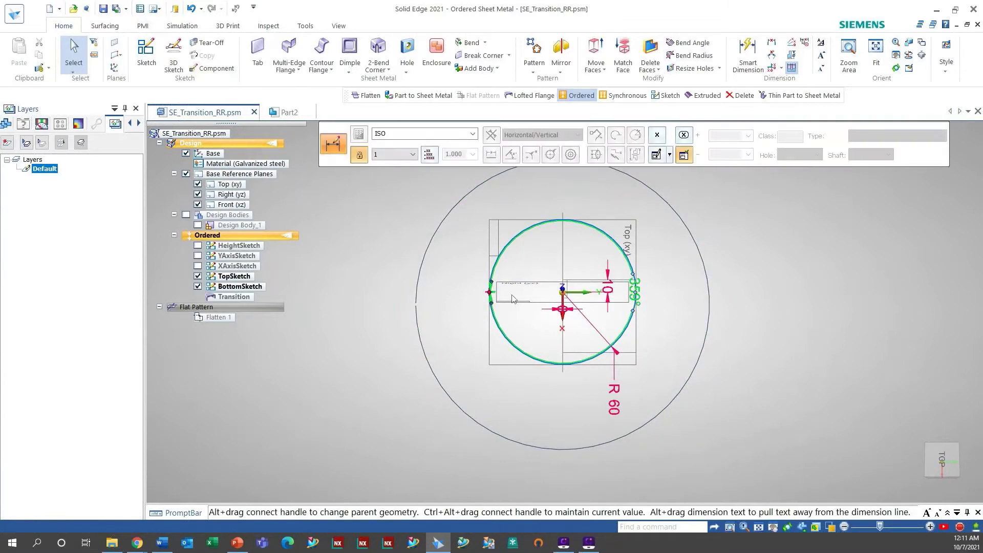
middle_click_drag(514, 296, 514, 304)
scroll(513, 295, "down", 3)
key("Escape")
scroll(512, 309, "up", 3)
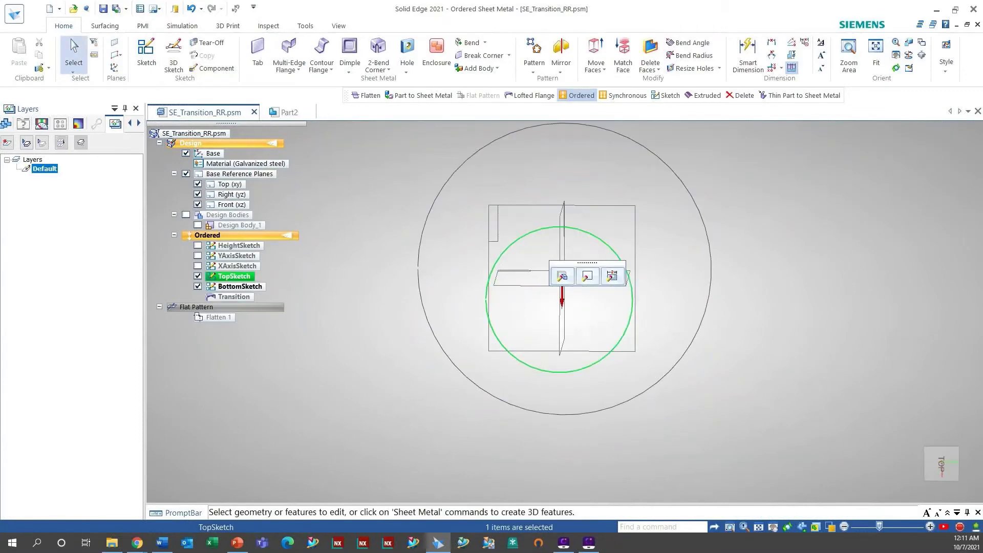
Open TopSketch for editing, examine the gap in its arc up close, and leave the sketch unchanged
left_click(562, 276)
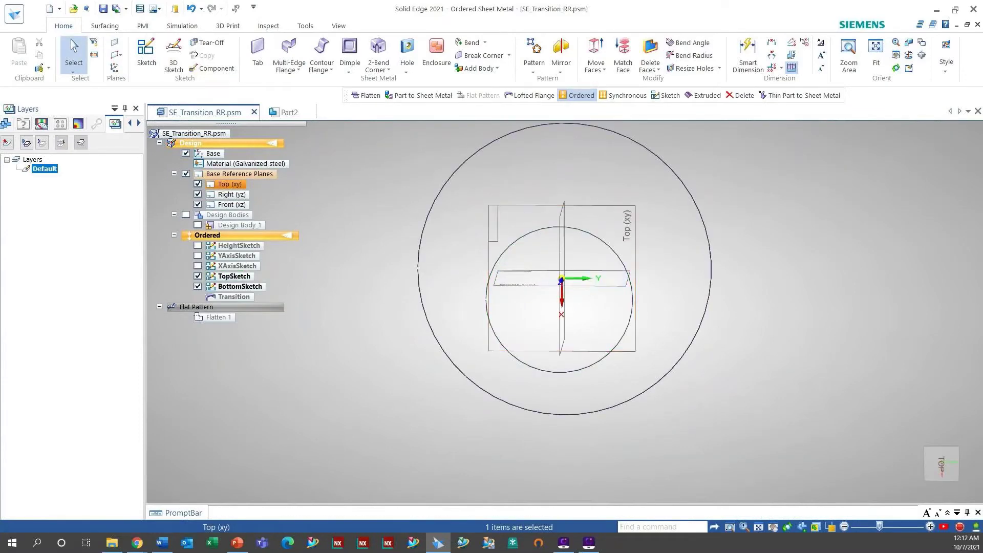
scroll(503, 302, "up", 8)
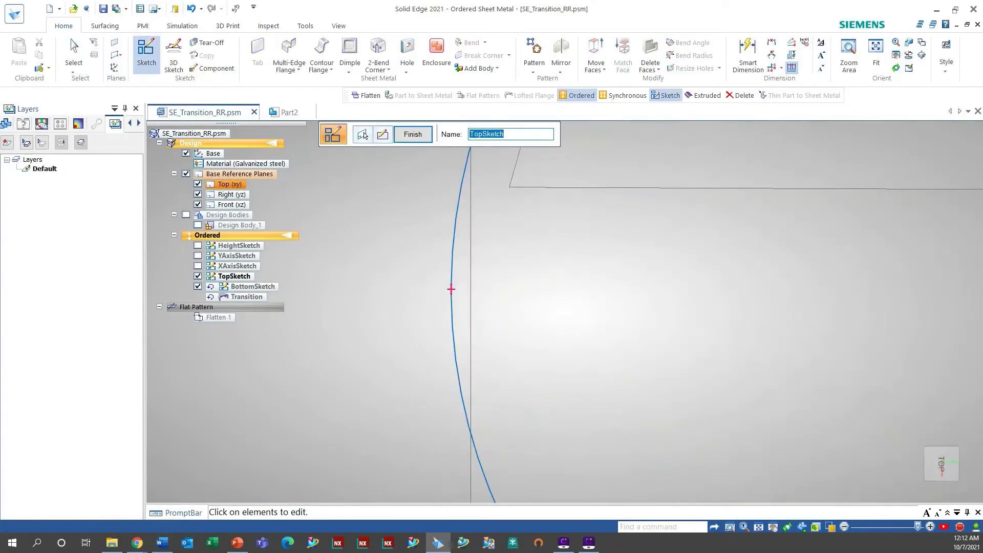
scroll(512, 303, "down", 5)
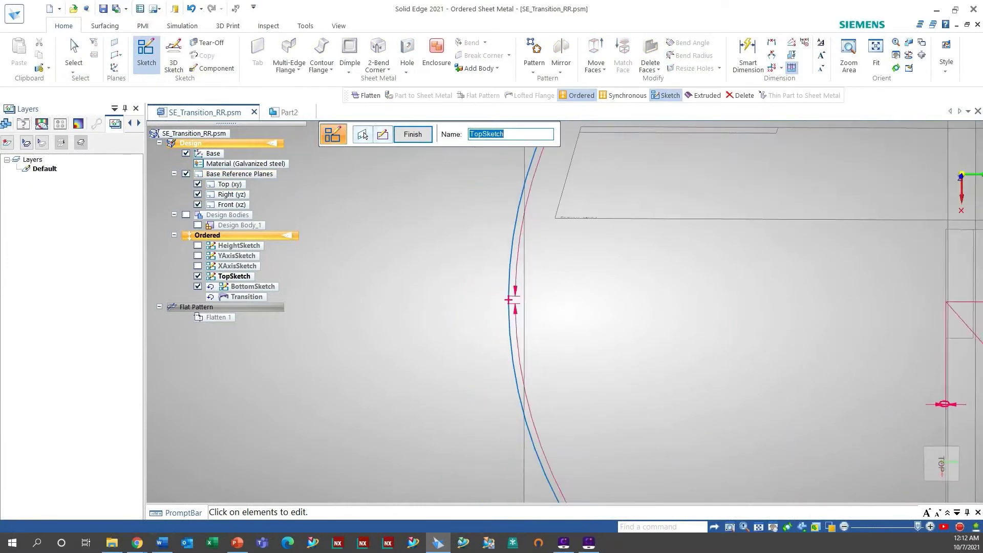
scroll(537, 308, "down", 7)
key("Escape")
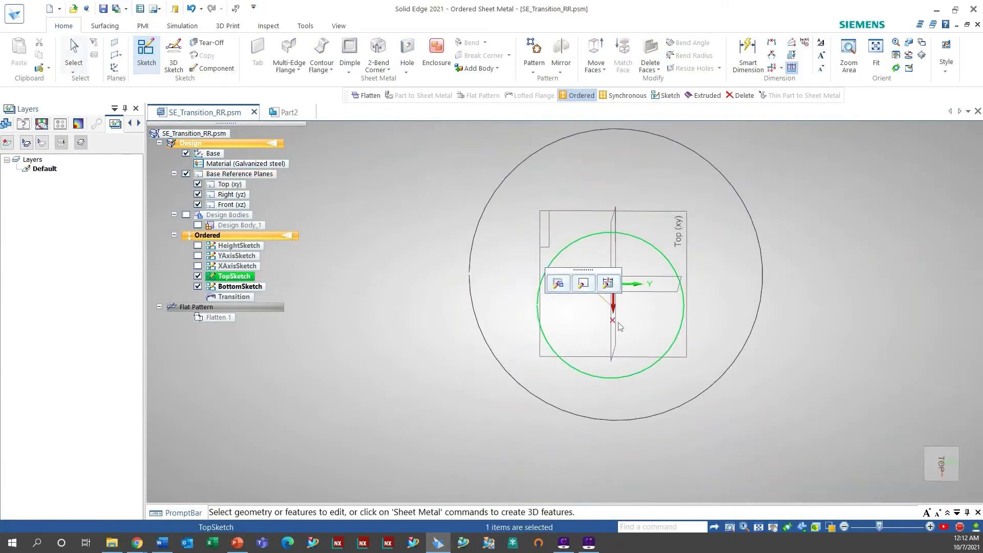
Show the design bodies again and examine the transition's flat pattern, returning to the ordered model
middle_click_drag(618, 322, 622, 285)
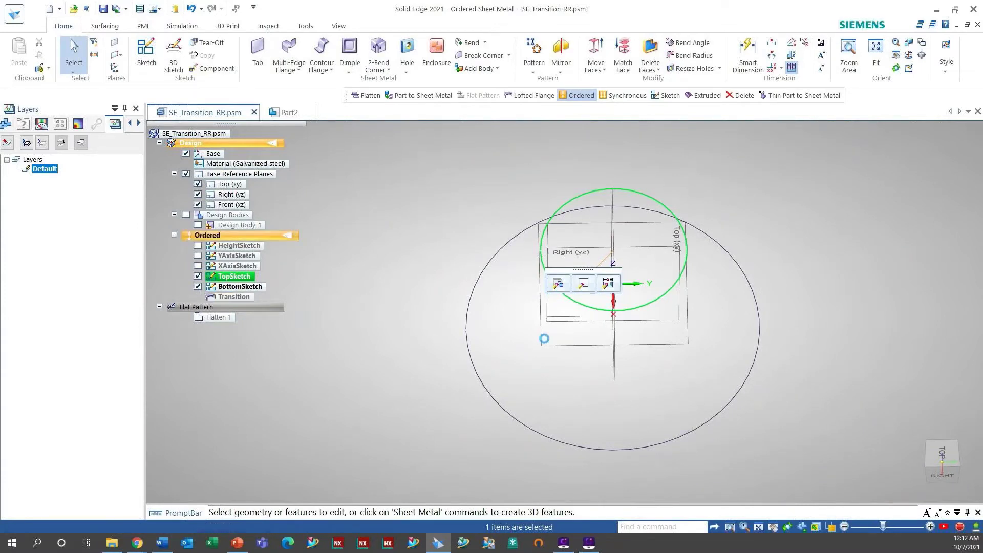
middle_click_drag(663, 355, 260, 333)
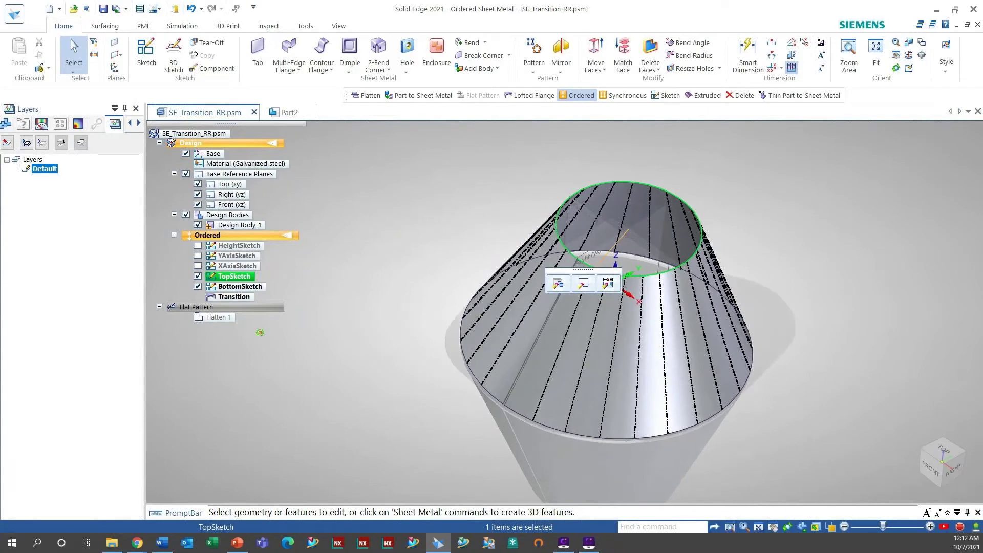
left_click(226, 306)
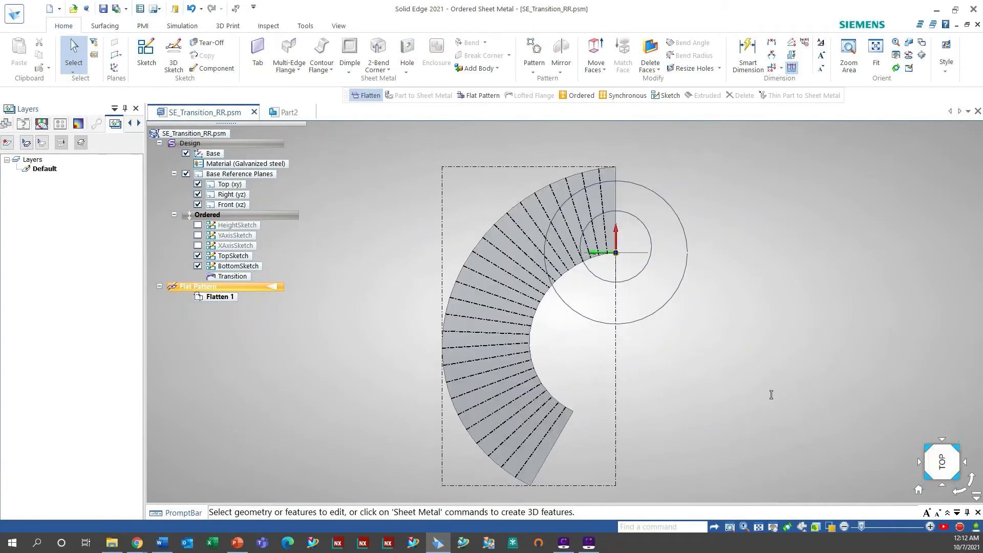
middle_click_drag(645, 353, 648, 348)
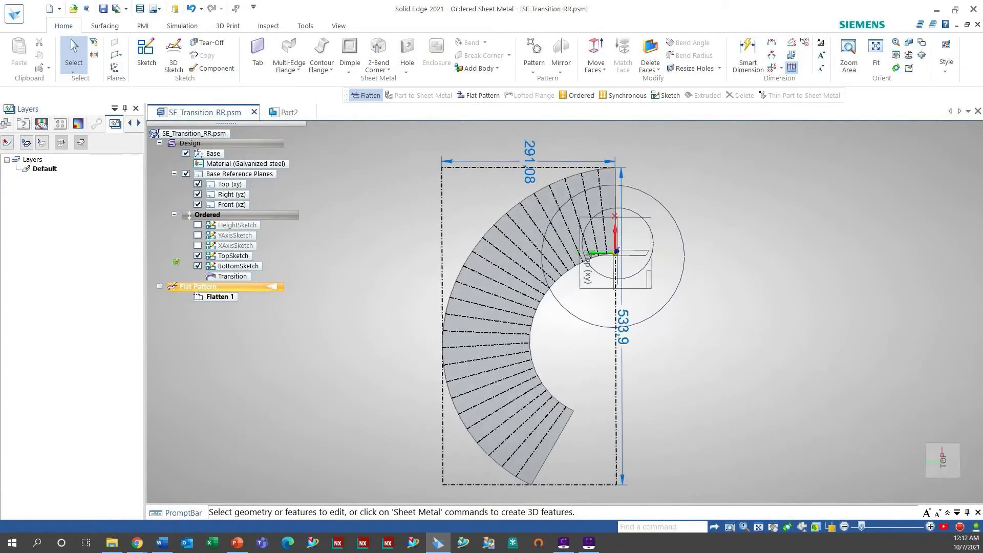
left_click(234, 215)
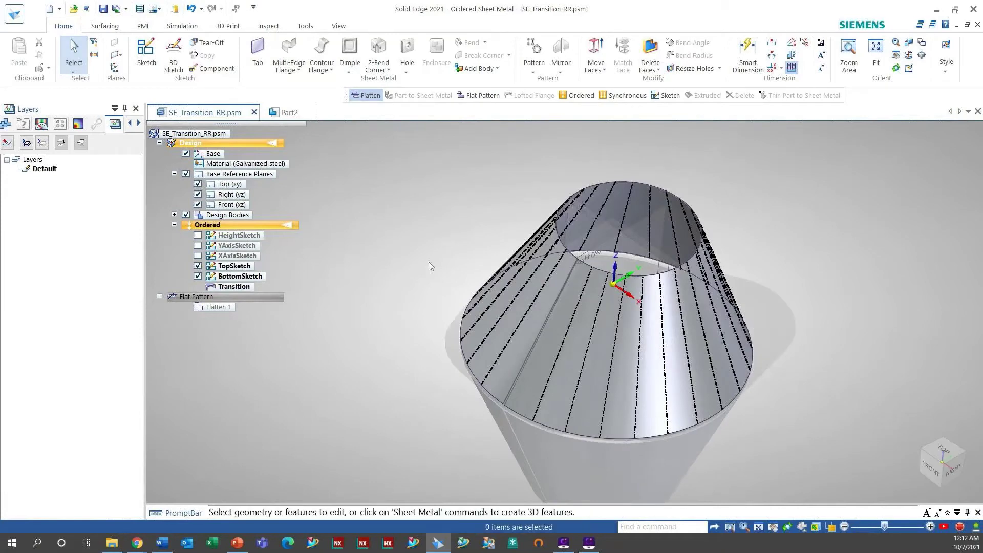
Display HeightSketch, YAxisSketch and XAxisSketch and examine the transition's seam and bend lines up close
left_click(197, 236)
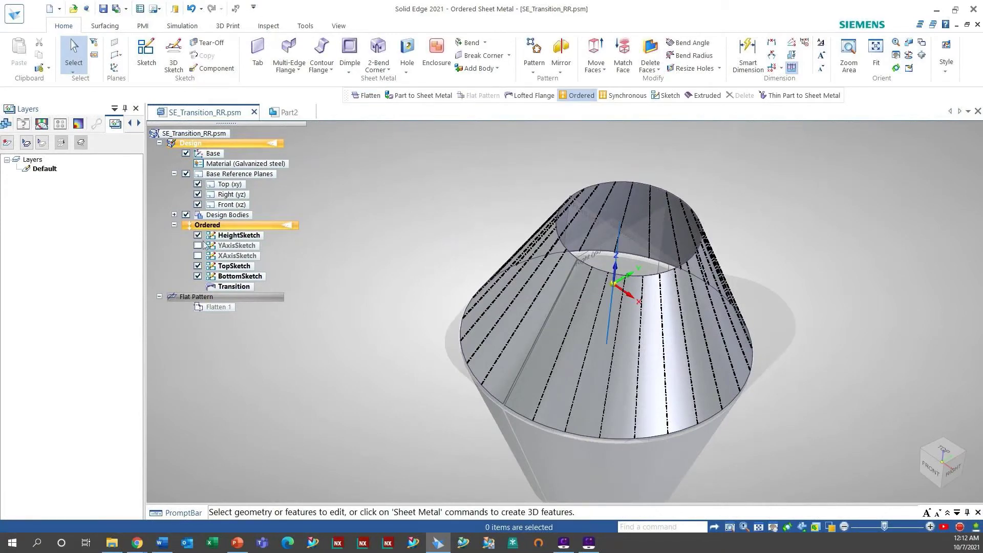
left_click(198, 256)
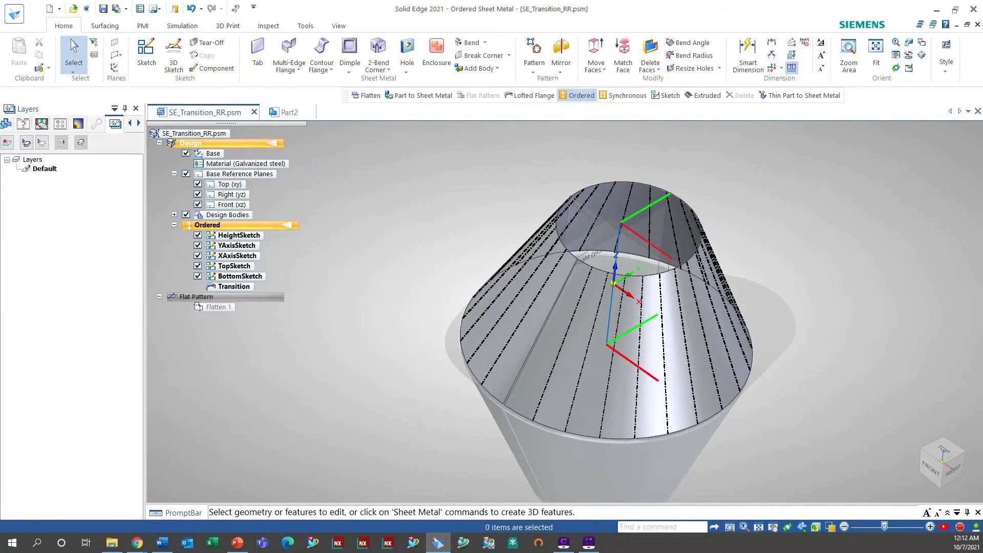
middle_click_drag(635, 358, 667, 331)
scroll(603, 315, "up", 5)
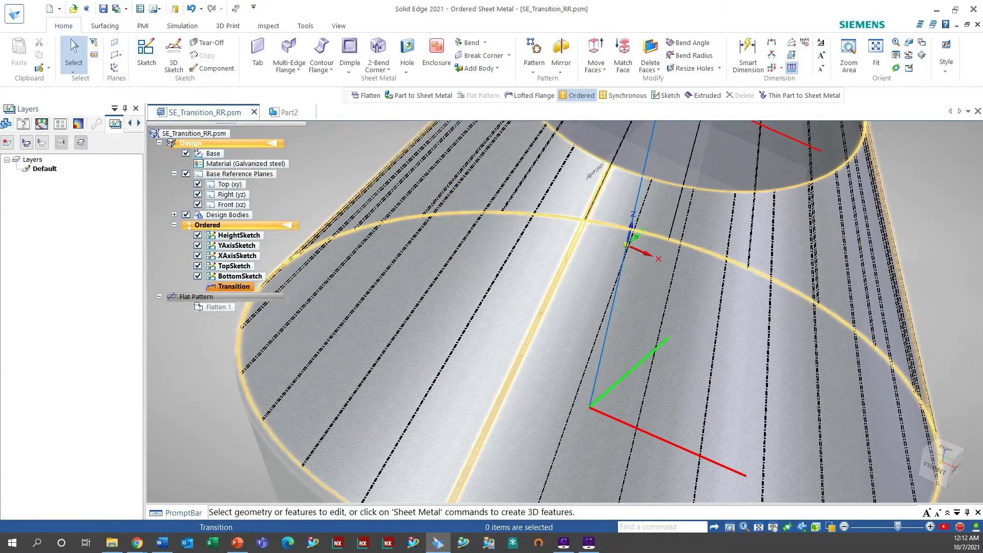
middle_click_drag(544, 325, 526, 347)
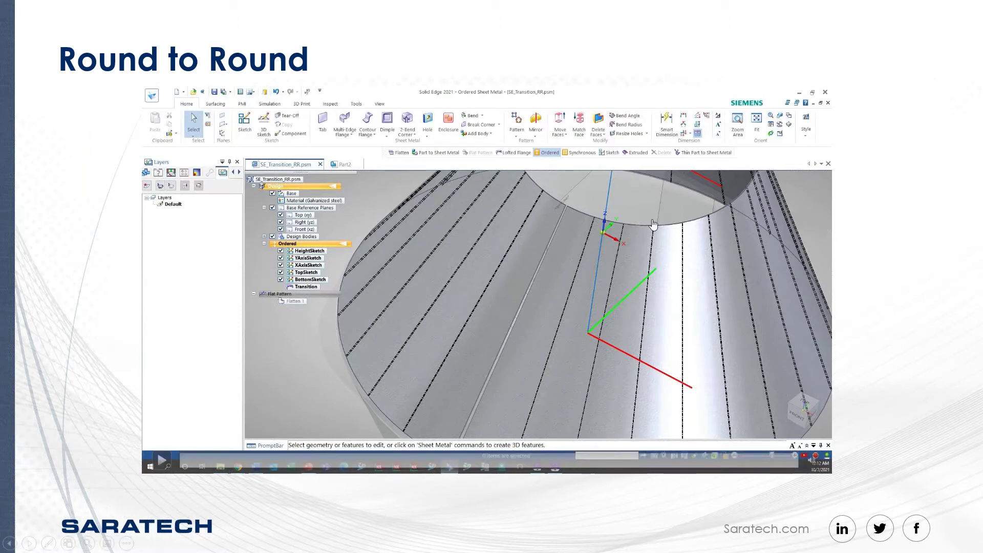
left_click(898, 333)
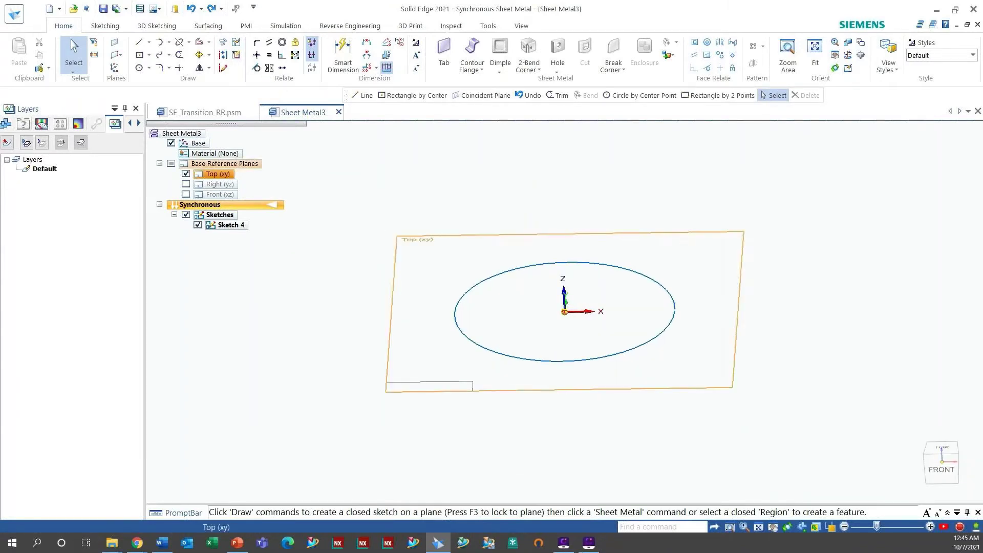
Copy the circular arc sketch on the top plane 2 in upward along the Z axis
left_click(546, 362)
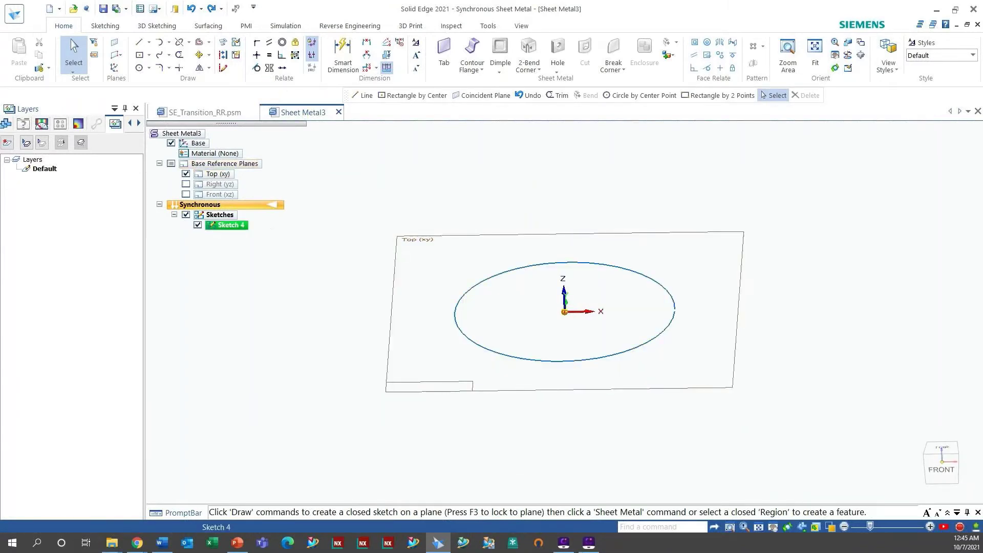
left_click(546, 362)
left_click(565, 290)
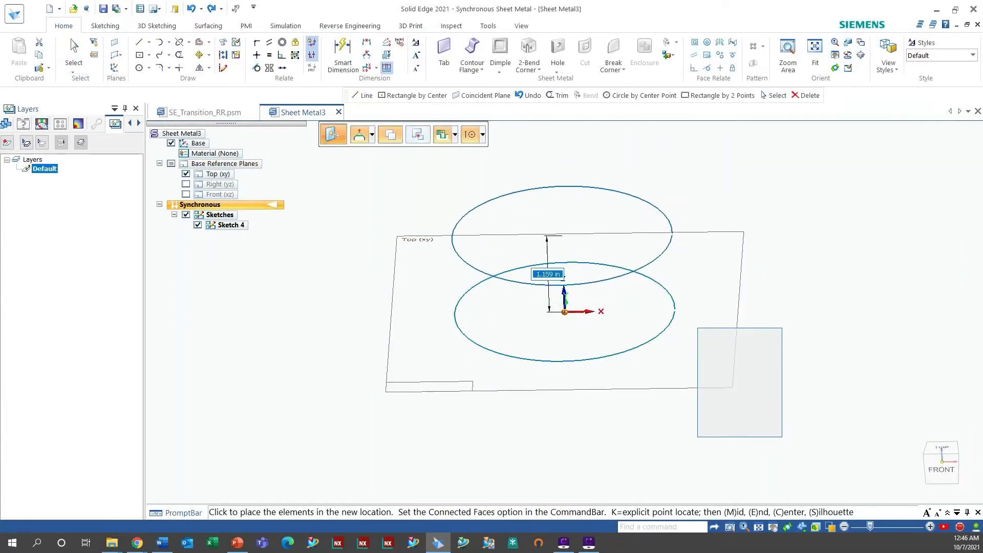
type("2")
key("Return")
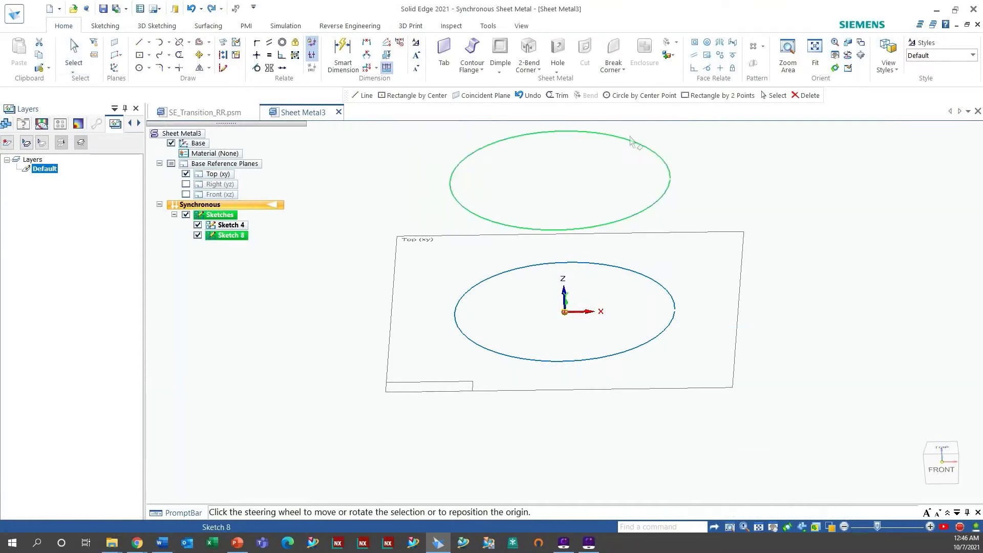
Lock the sketch plane to the copied upper sketch and make its arc concentric with the original arc
key("ctrl+t")
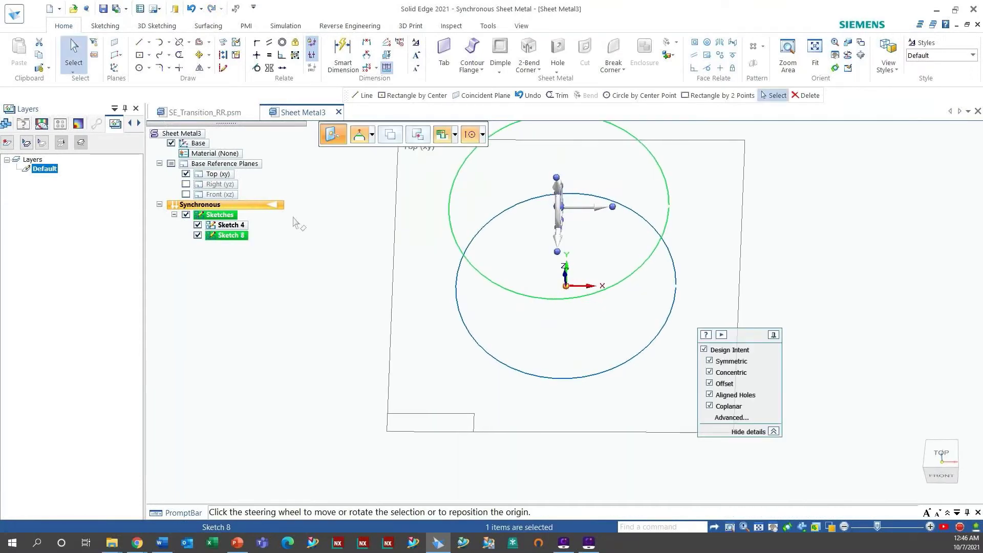
right_click(226, 235)
left_click(266, 431)
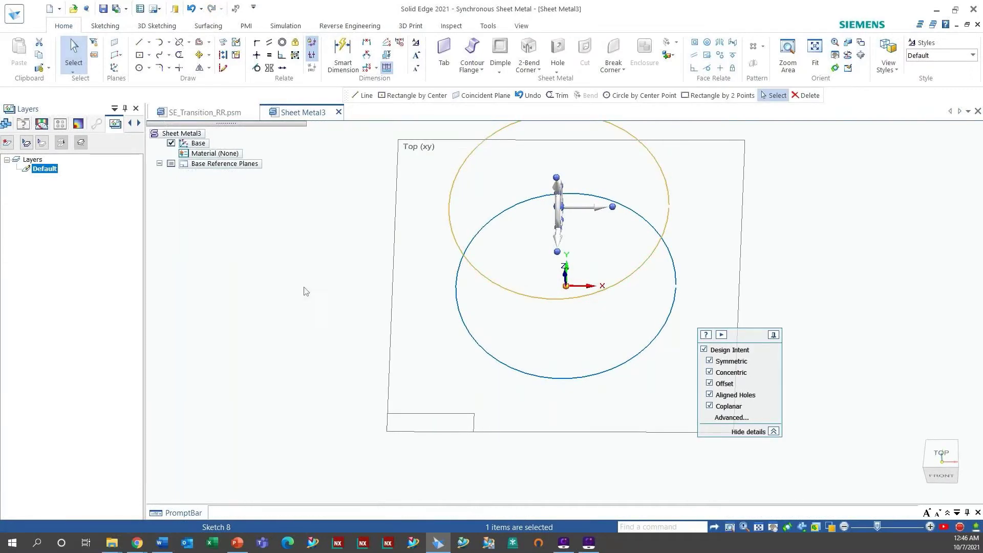
left_click(282, 42)
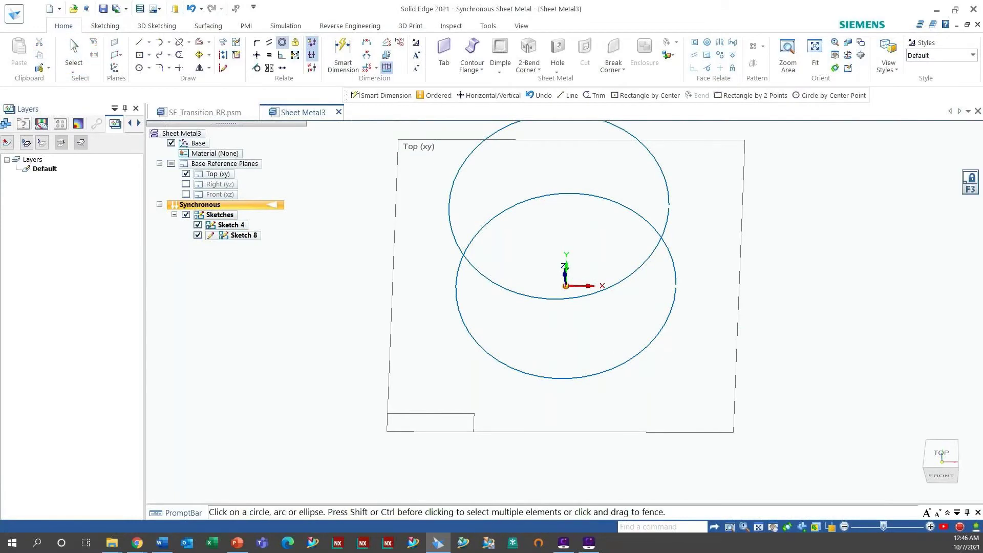
left_click(637, 357)
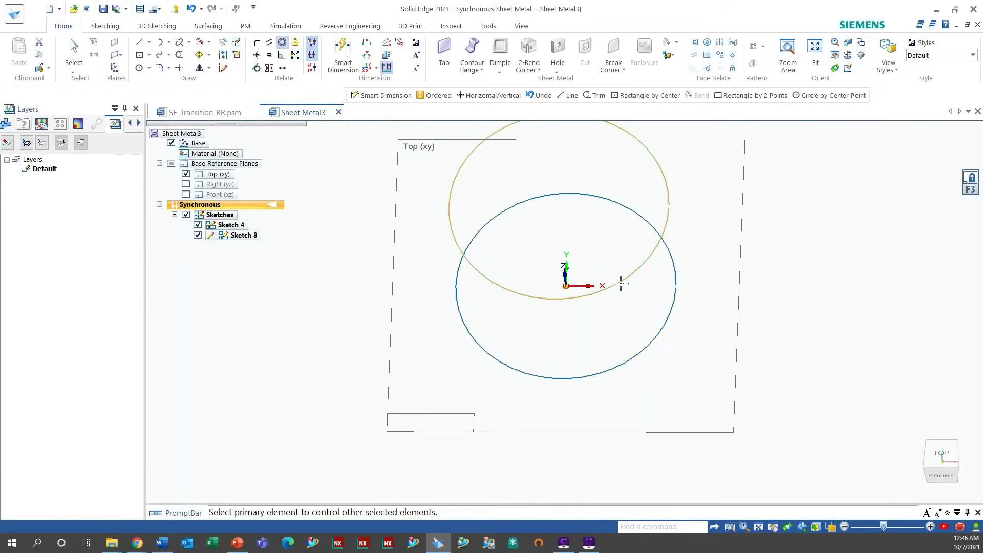
left_click(618, 285)
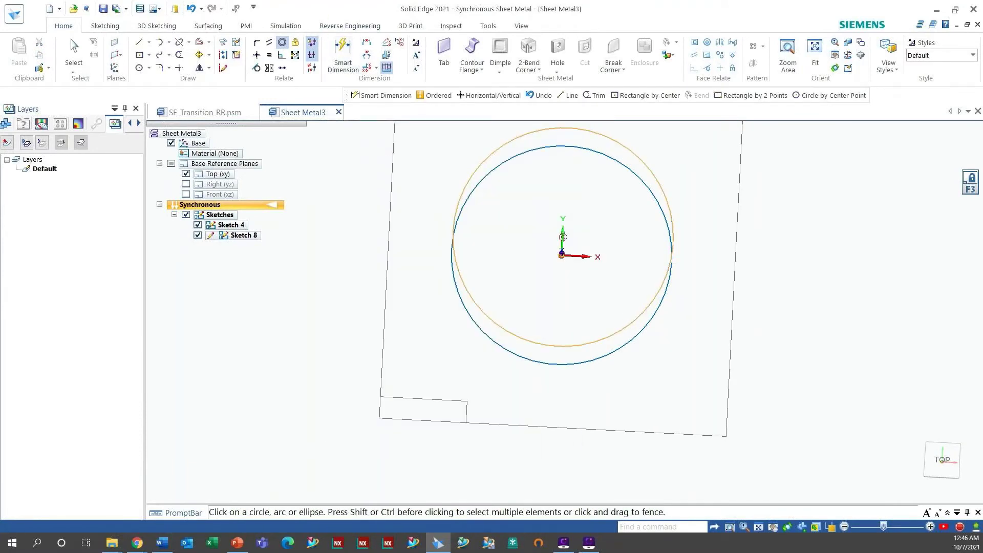
Set the radius of the copied upper arc to 1 in
key("Escape")
right_click(634, 327)
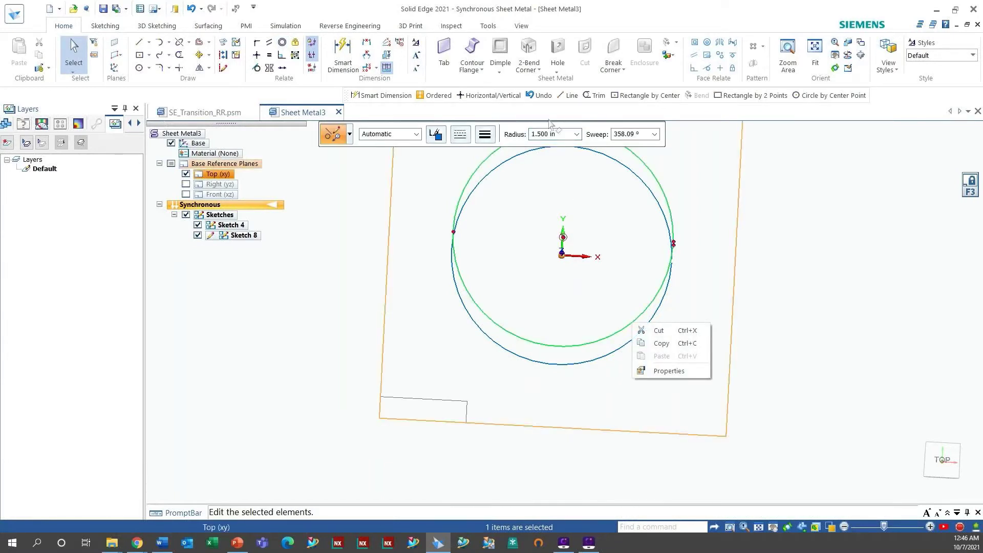
left_click(563, 134)
type("1")
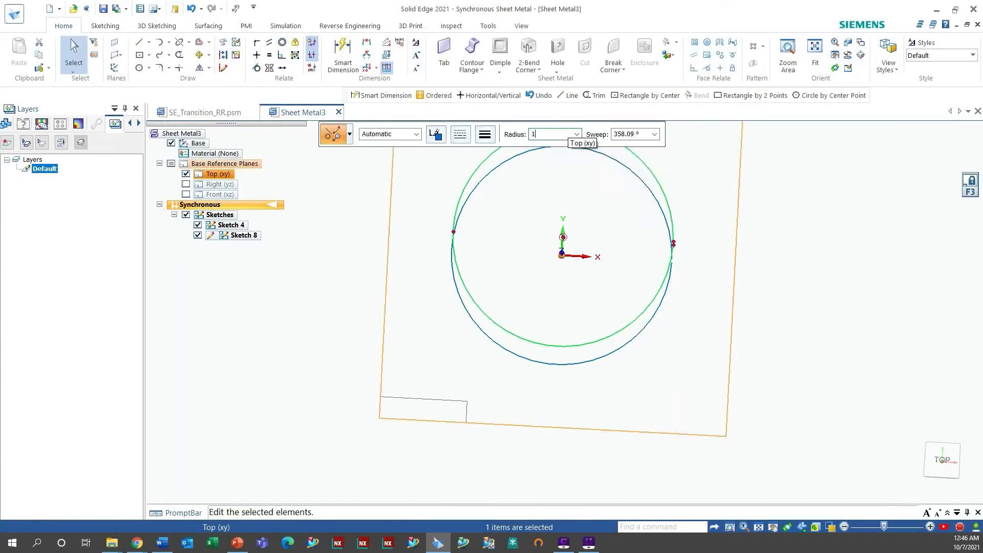
key("Tab")
key("Escape")
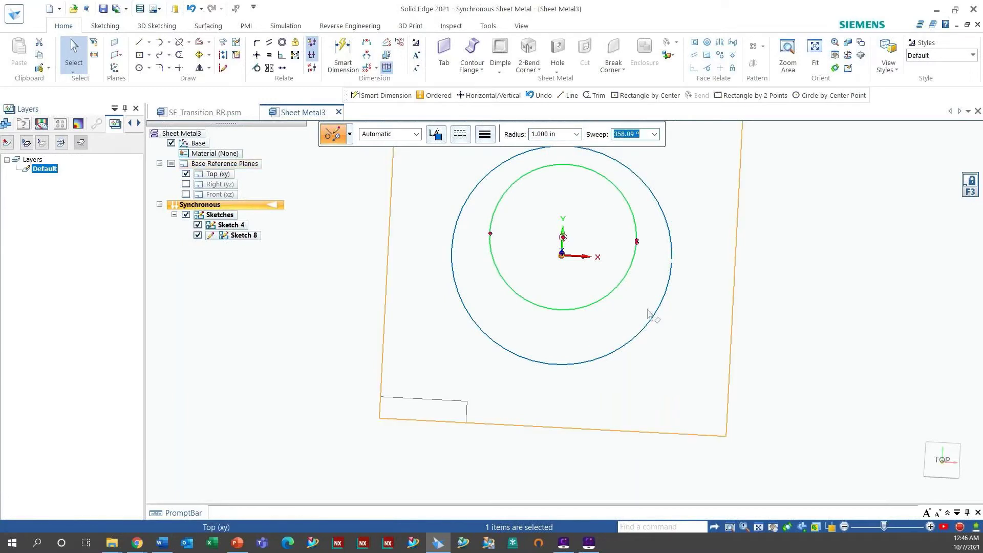
Switch the sheet metal model from synchronous to ordered modelling
middle_click_drag(642, 239, 574, 128)
left_click(488, 26)
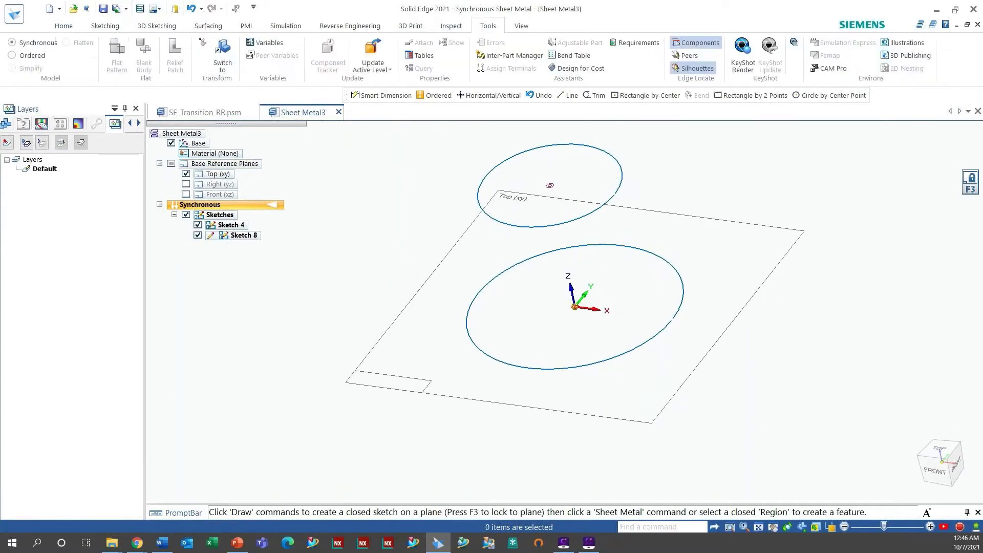
left_click(31, 55)
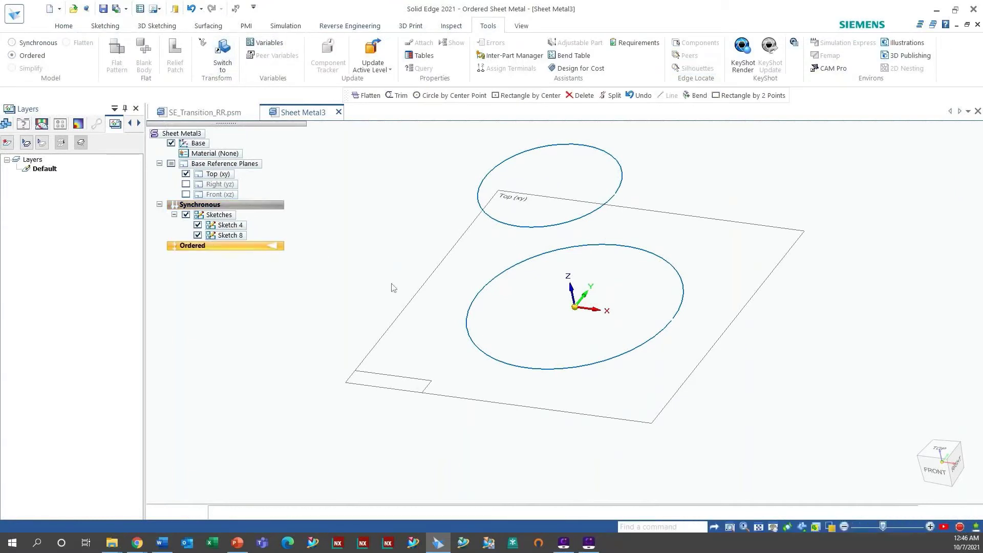
left_click(64, 26)
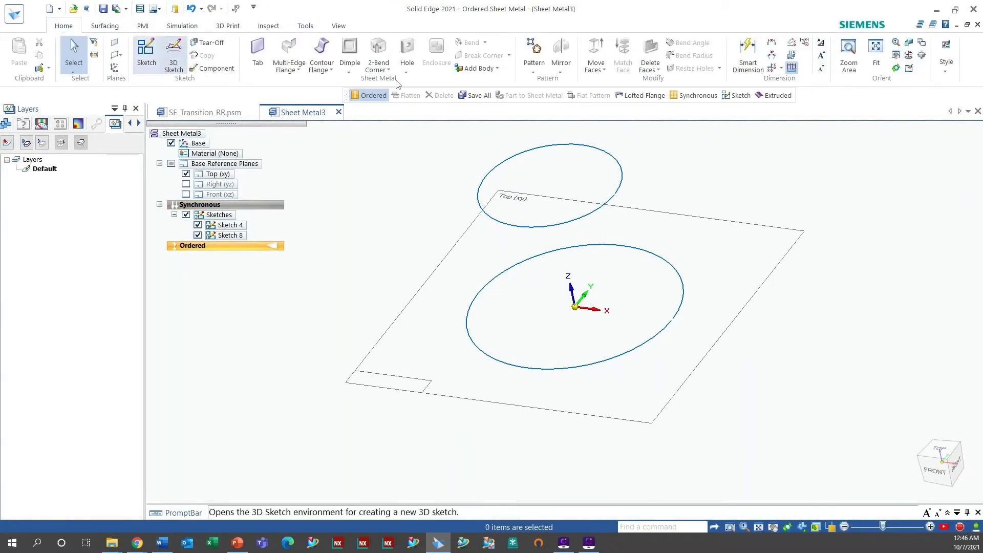
left_click(321, 54)
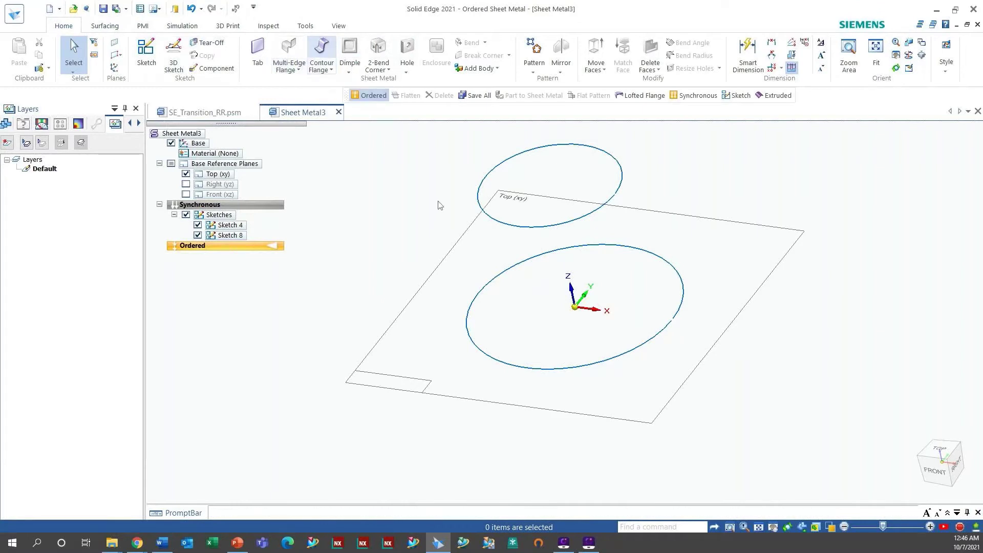
left_click(671, 321)
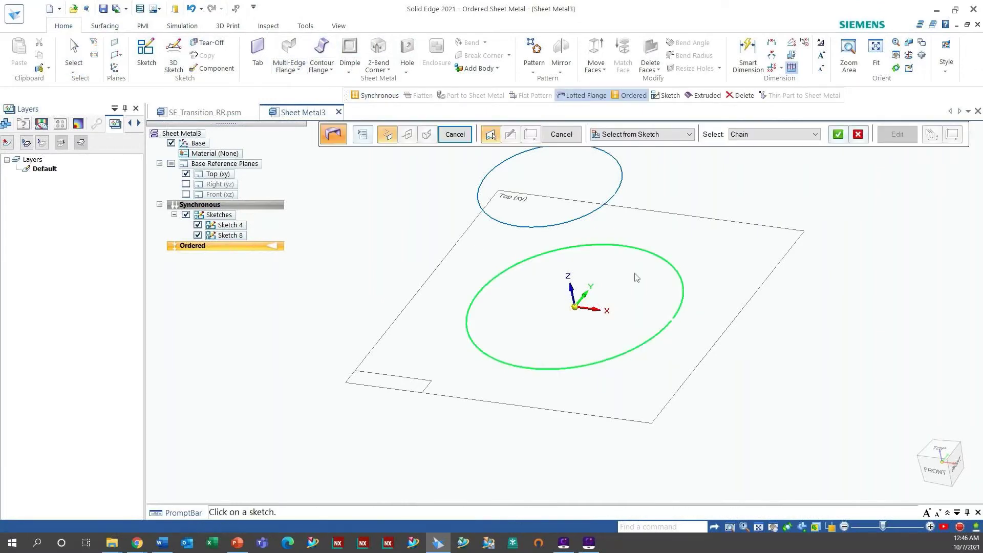
middle_click_drag(669, 289, 652, 300)
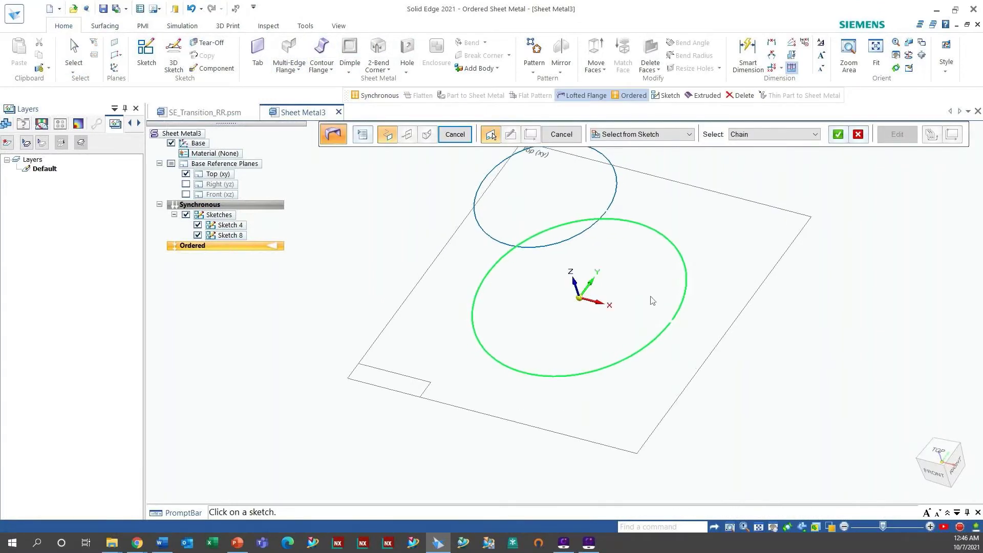
left_click(838, 135)
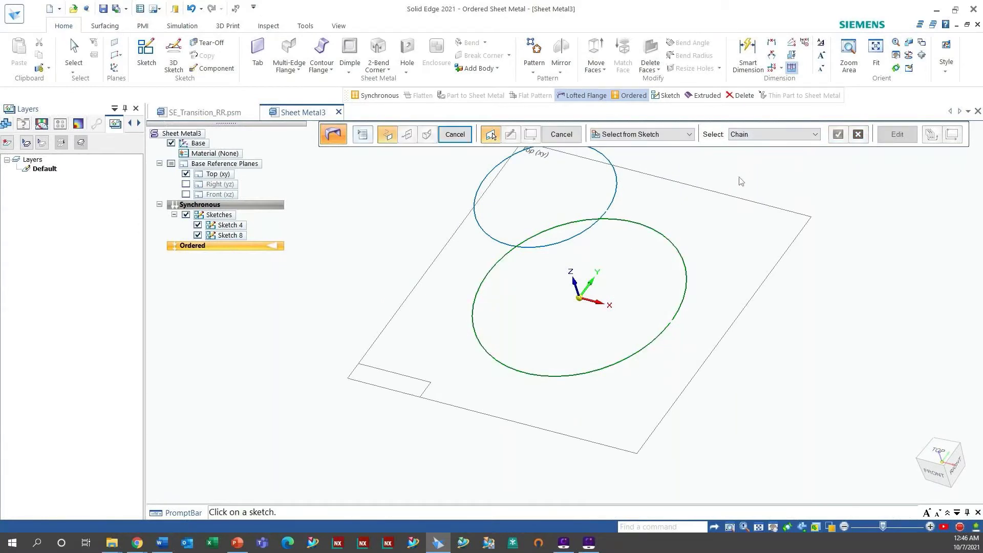
left_click(610, 211)
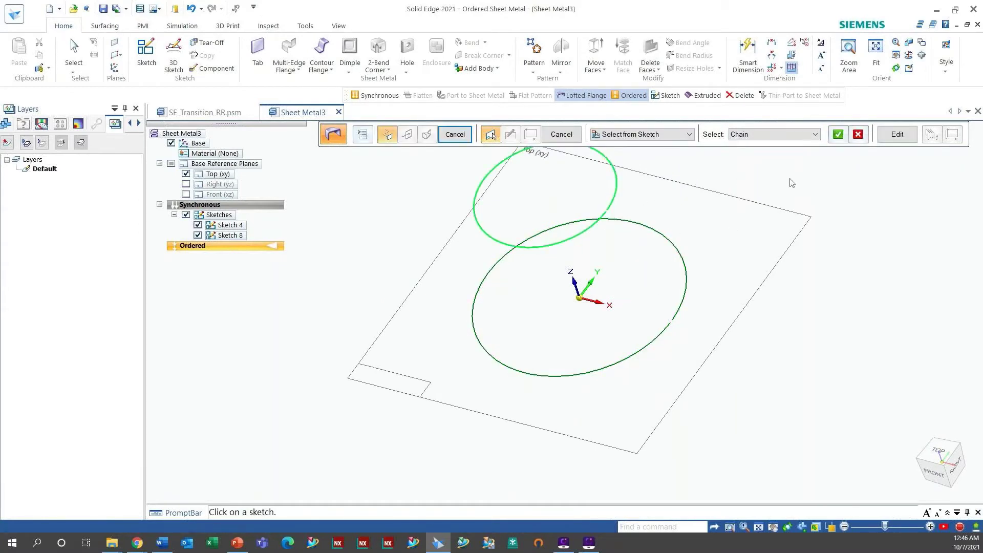
left_click(838, 134)
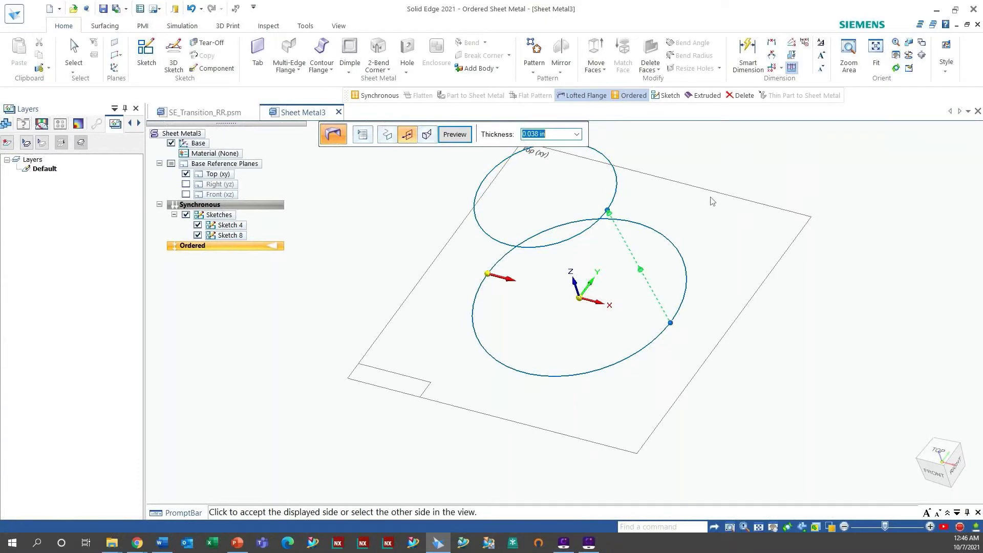
middle_click_drag(681, 182, 594, 297)
scroll(594, 297, "down", 3)
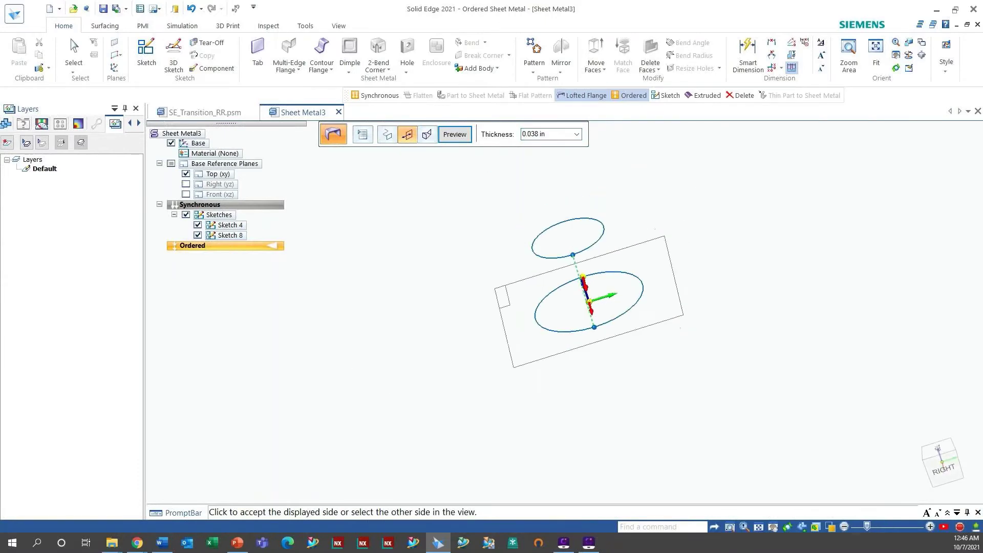
scroll(594, 297, "up", 4)
scroll(574, 243, "up", 4)
scroll(576, 219, "down", 3)
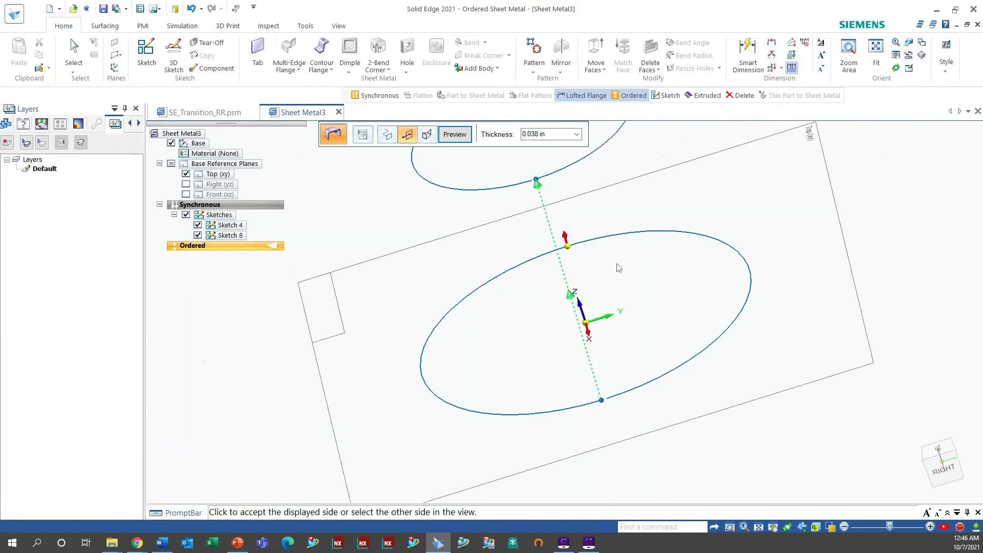
middle_click_drag(616, 267, 644, 249)
left_click(574, 214)
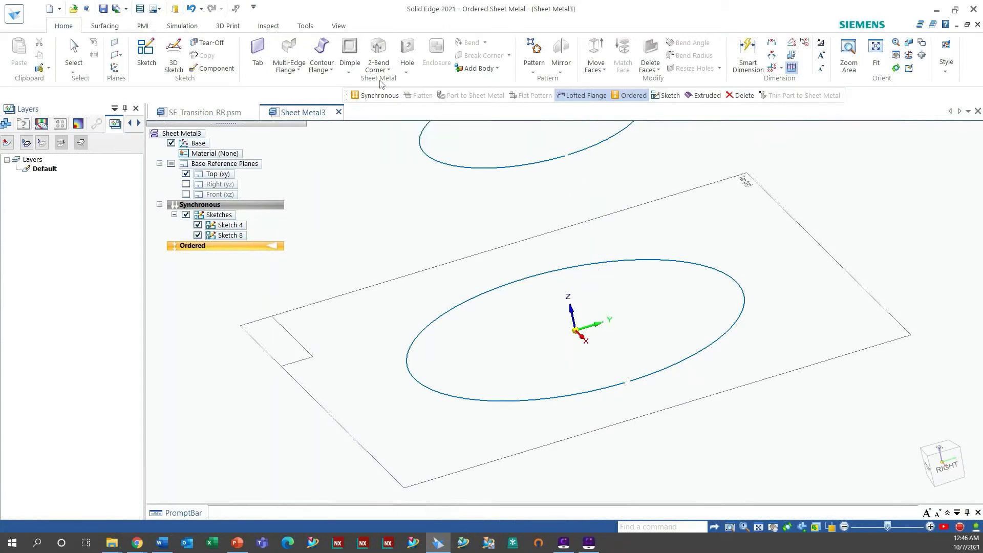
Start a Lofted Flange and use the lower and upper open circular sketches as its two cross sections, matched at their gaps
left_click(322, 70)
left_click(342, 95)
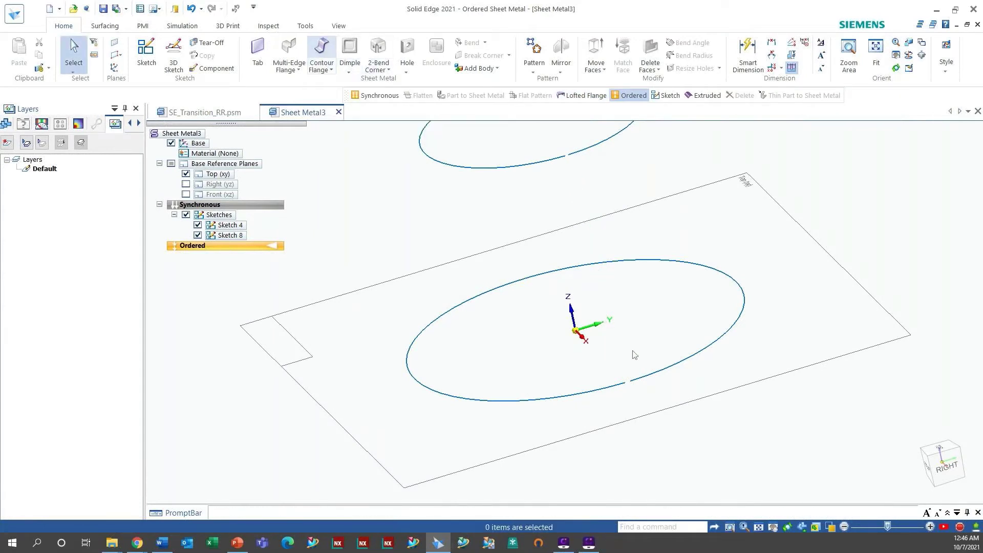
left_click(628, 367)
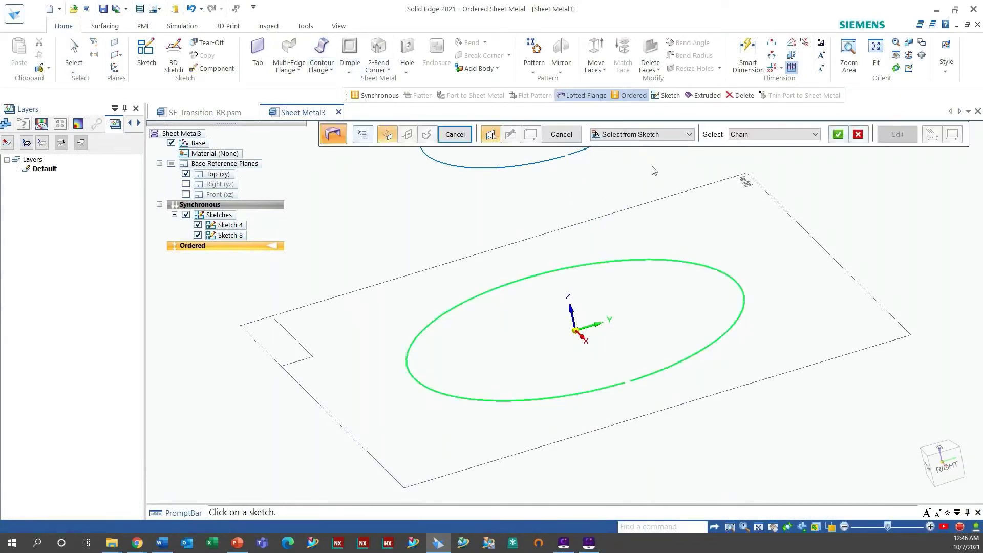
left_click(838, 134)
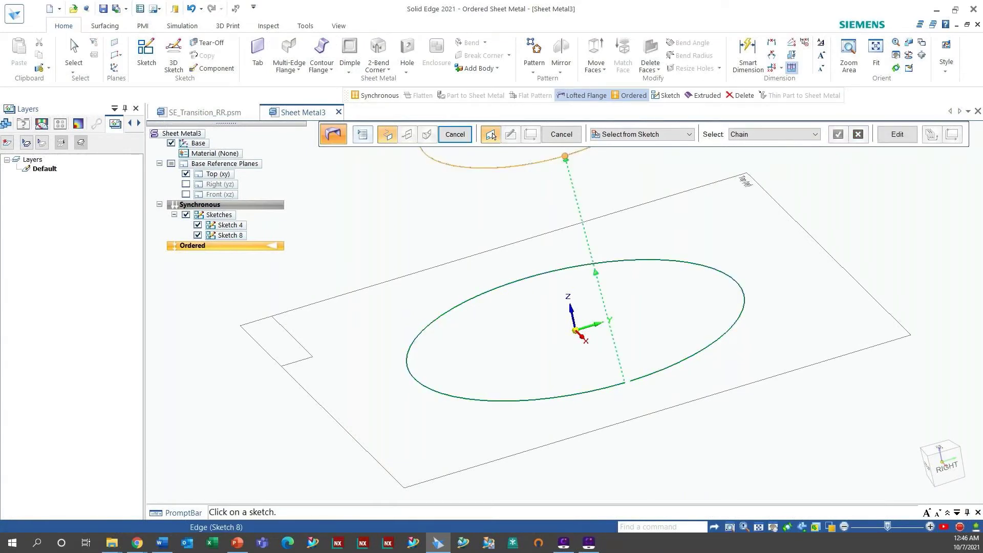
left_click(564, 156)
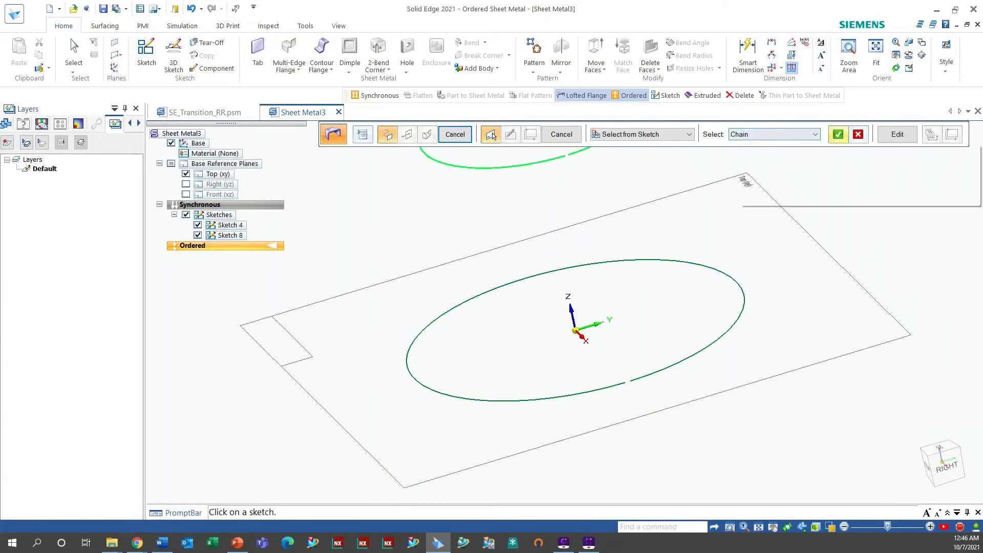
left_click(838, 134)
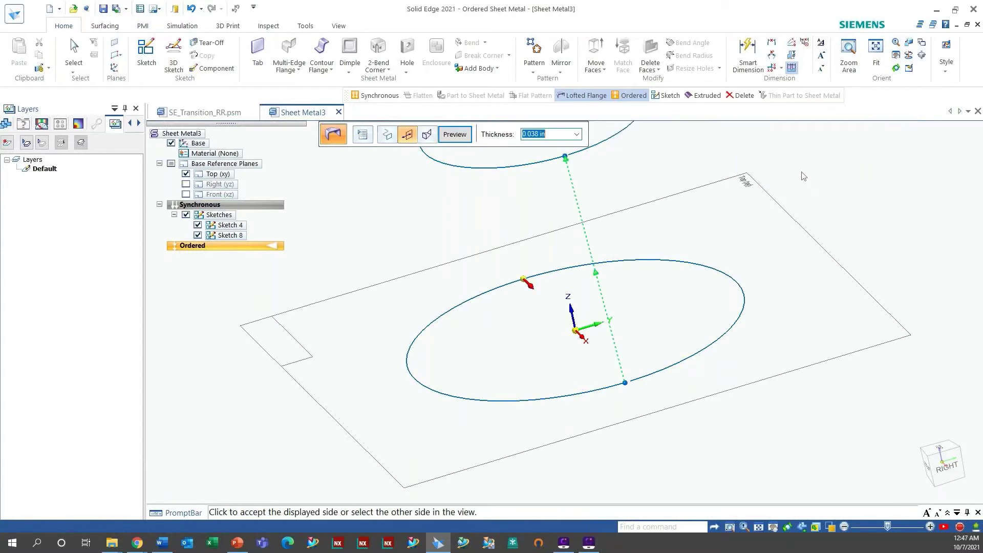
Accept the inward material side at 0.038 in thickness and finish the lofted flange
left_click(455, 134)
left_click(526, 280)
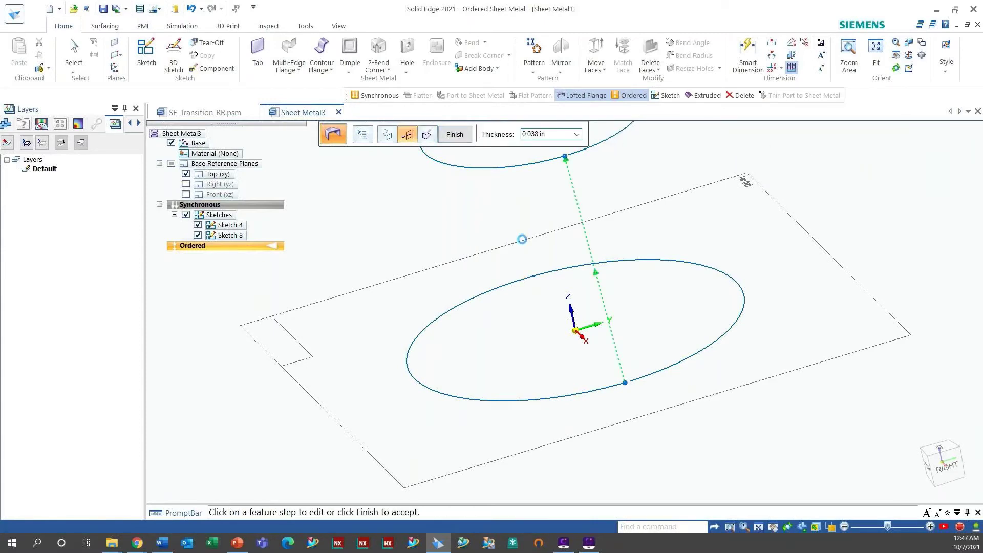
mouse_move(619, 243)
middle_mouse_down()
mouse_move(564, 195)
mouse_move(595, 189)
mouse_move(538, 232)
mouse_move(588, 256)
mouse_move(525, 239)
middle_mouse_up()
left_click(455, 135)
scroll(523, 236, "up", 3)
scroll(556, 284, "down", 4)
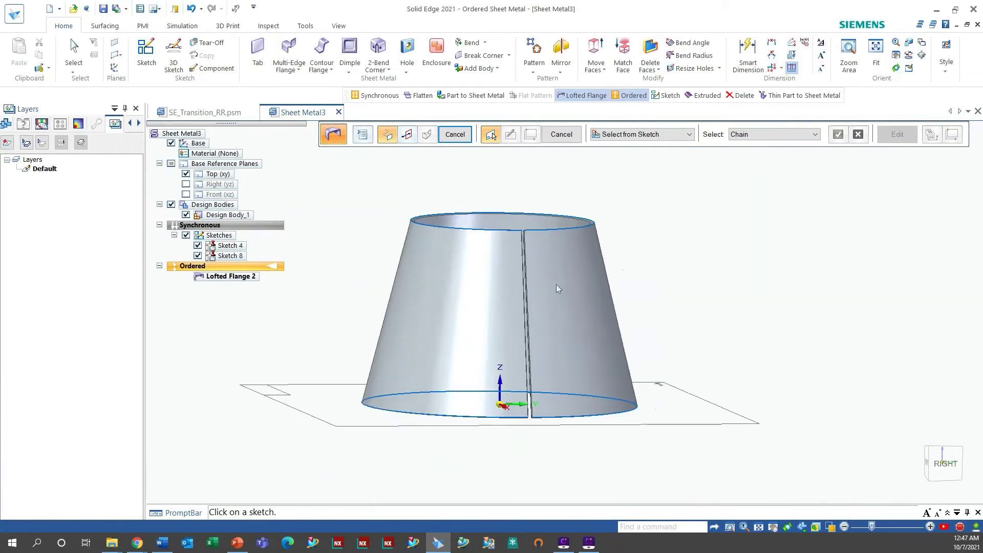
middle_click_drag(556, 284, 560, 294)
key("Escape")
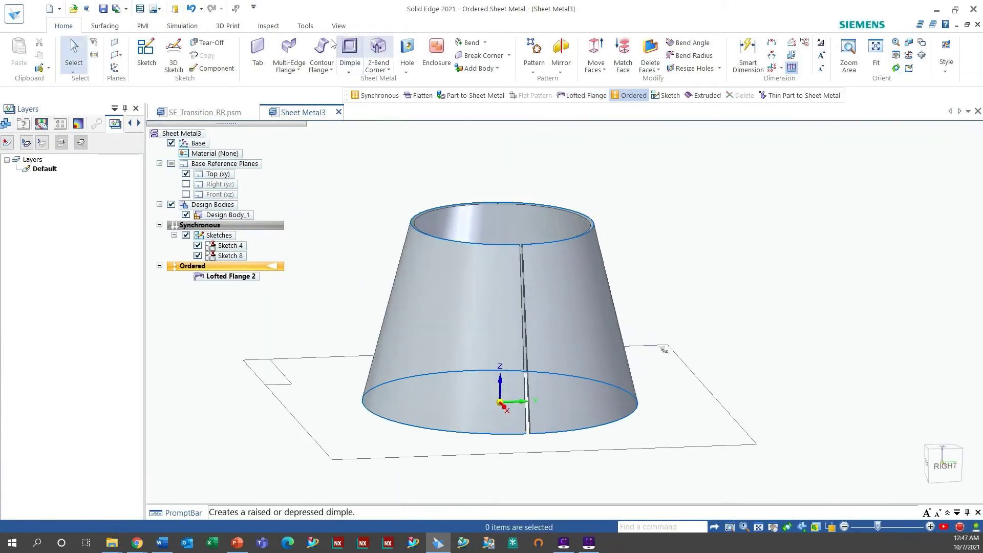
Create a flat pattern of the lofted flange from its outer conical face, using the seam edge as the x-axis and its lower end as origin
left_click(305, 26)
left_click(82, 43)
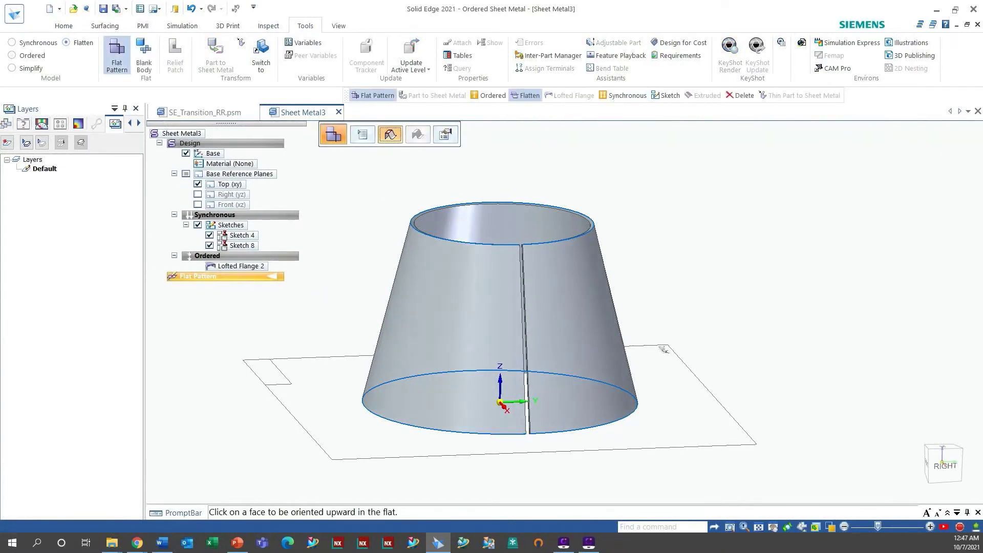
left_click(493, 312)
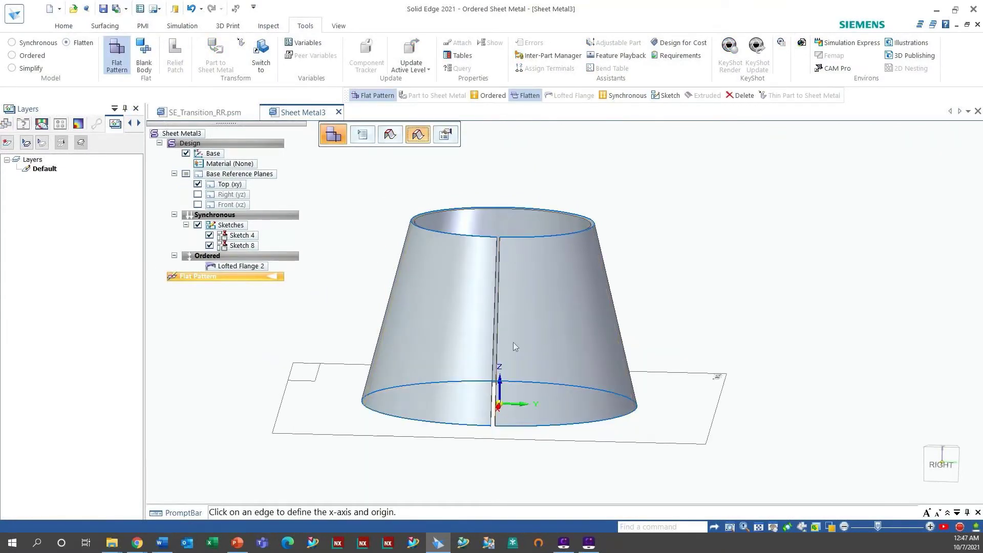
left_click(495, 421)
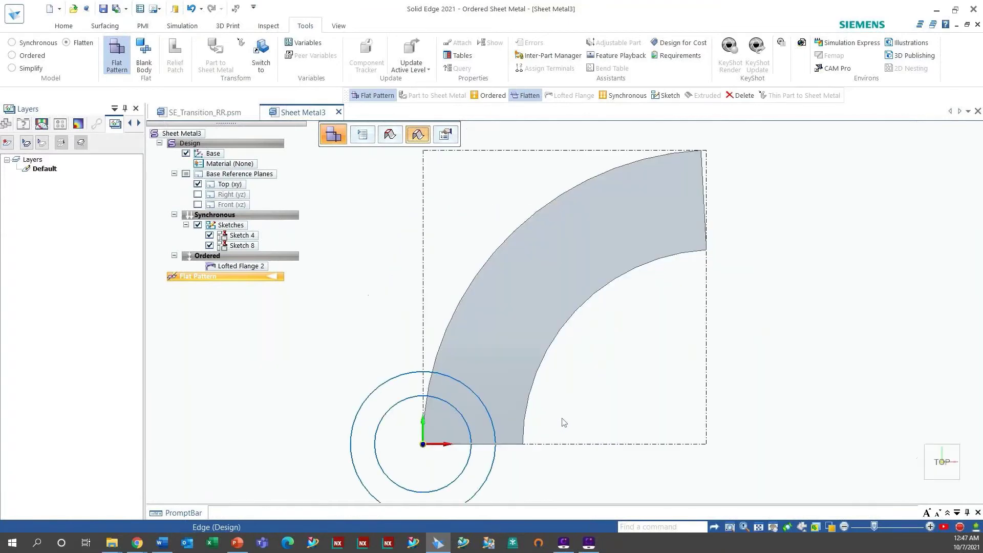
scroll(559, 343, "up", 2)
scroll(583, 357, "down", 4)
middle_click_drag(596, 357, 543, 293)
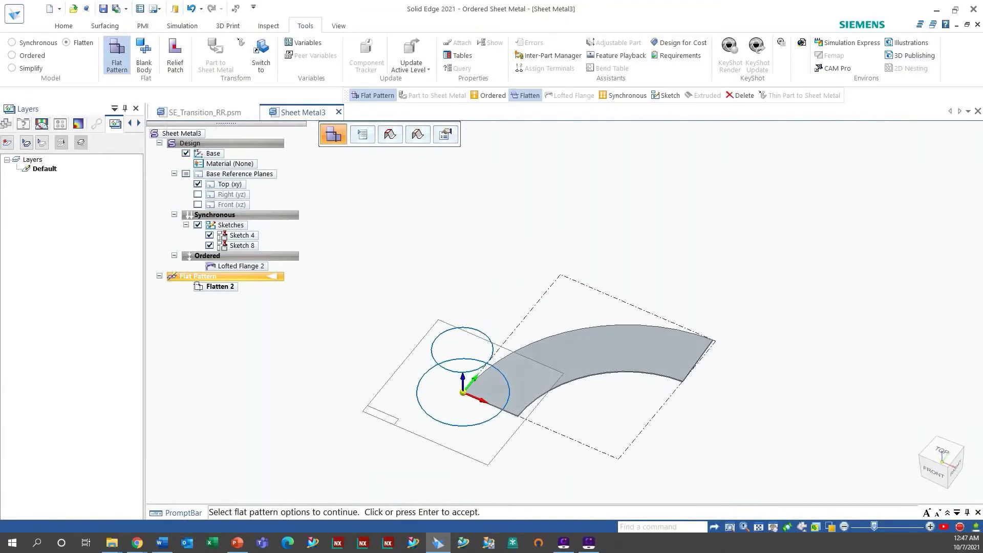
key("Escape")
Return from the flat pattern to the ordered model and view the formed transition with its seam
left_click(207, 256)
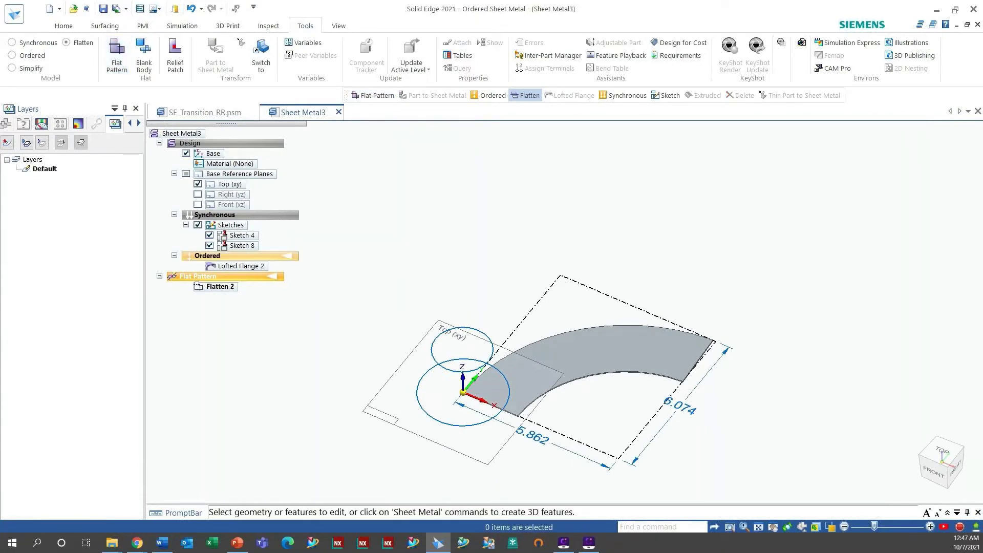
middle_click_drag(496, 306, 417, 314)
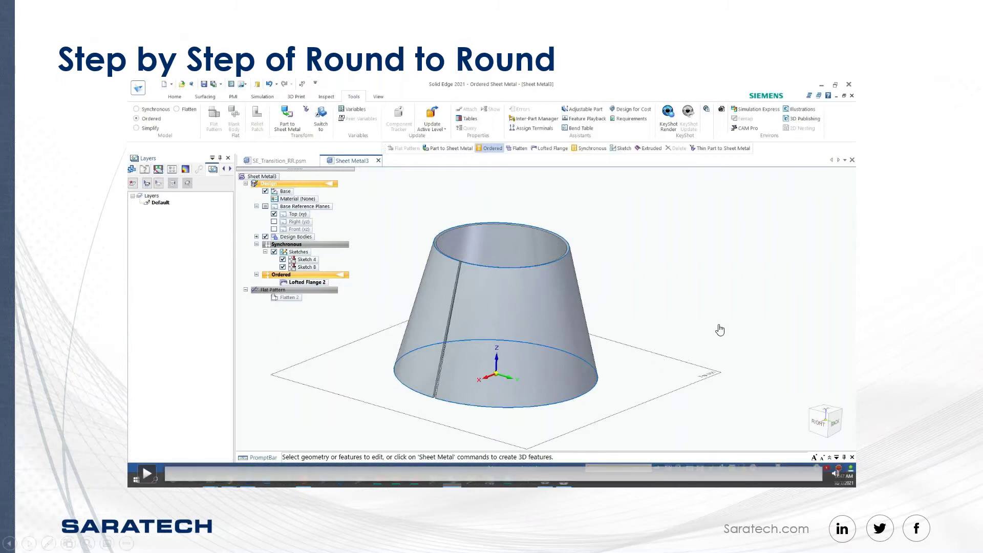
left_click(883, 334)
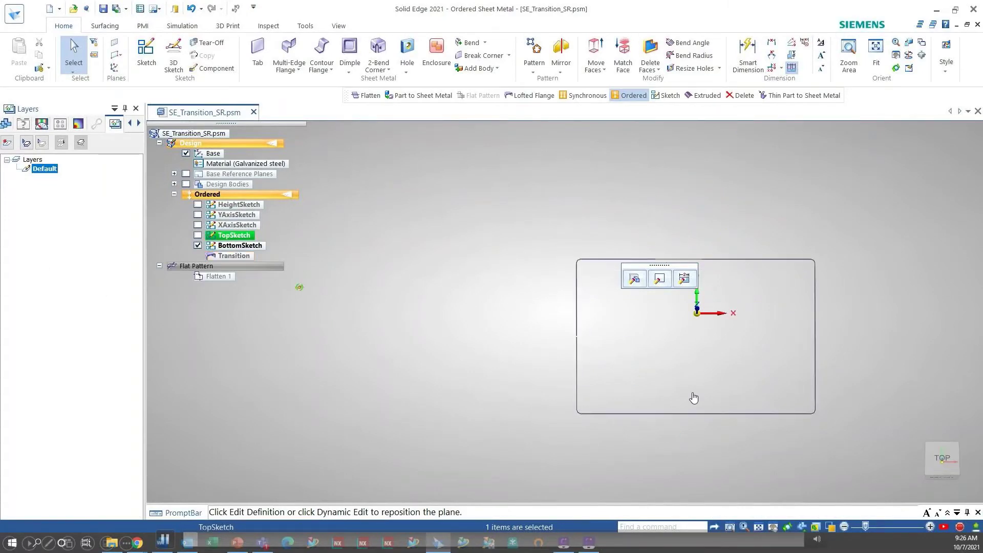
Open BottomSketch in SE_Transition_SR.psm, examine the rounded rectangle's dimensions and the gap in its side, and close the sketch
left_click(636, 330)
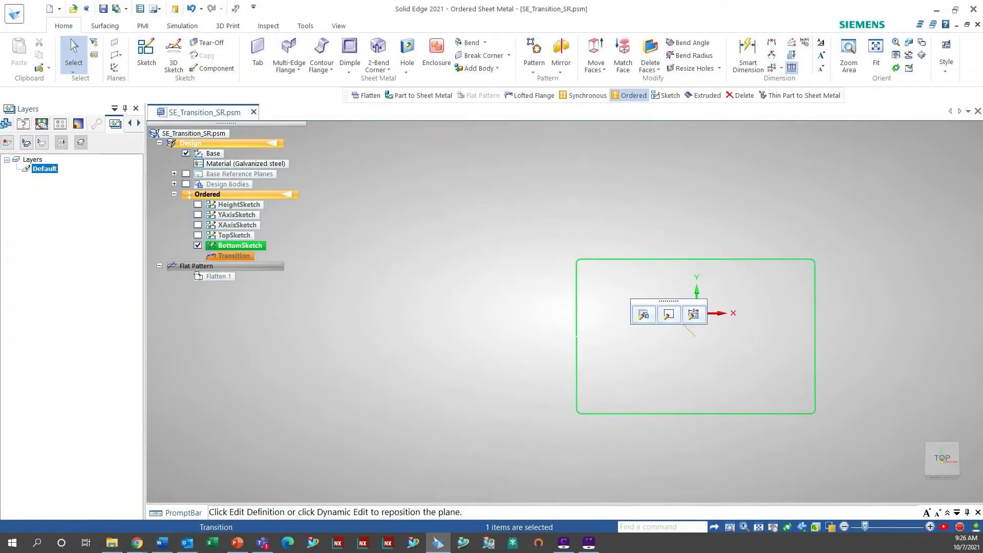
double_click(699, 353)
scroll(581, 257, "up", 6)
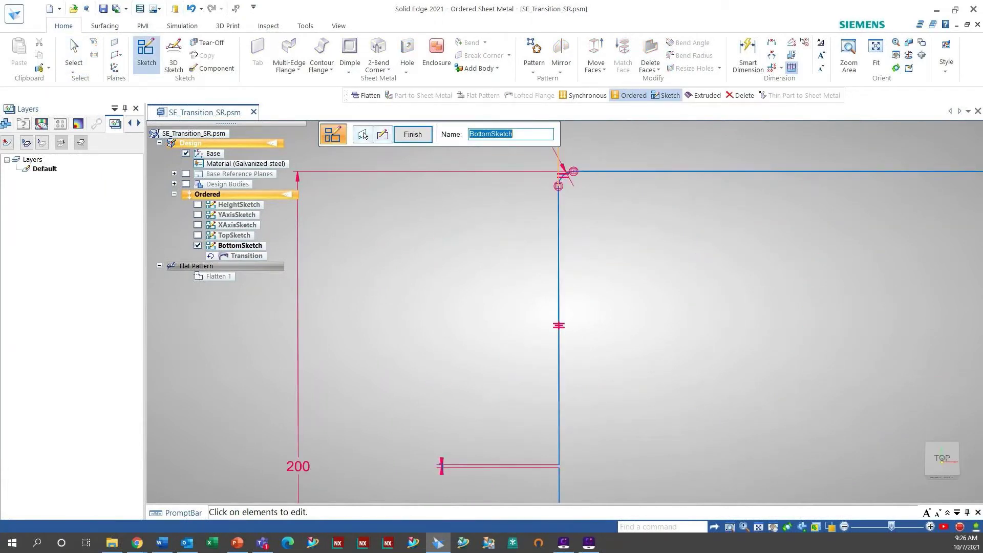
scroll(757, 285, "down", 6)
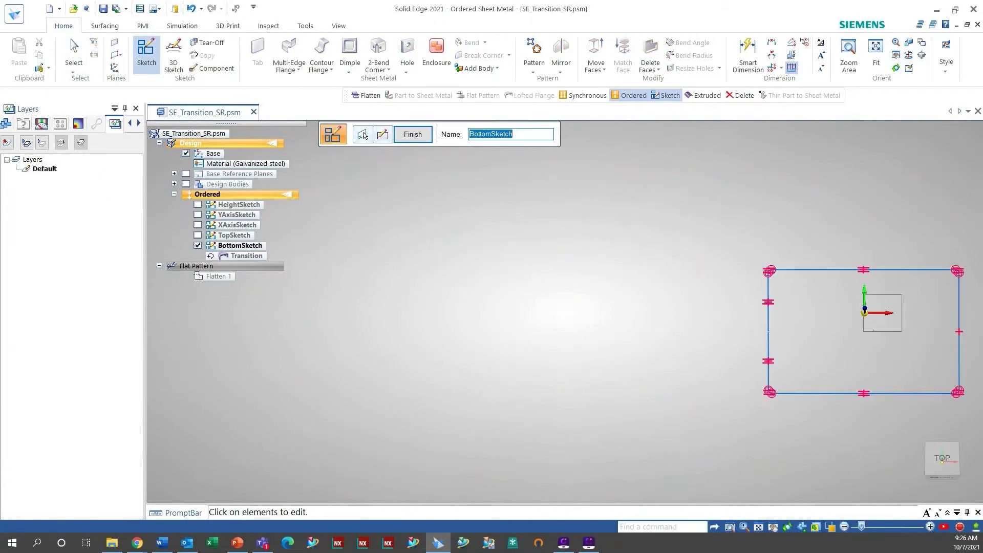
middle_click_drag(864, 310, 620, 308, "shift")
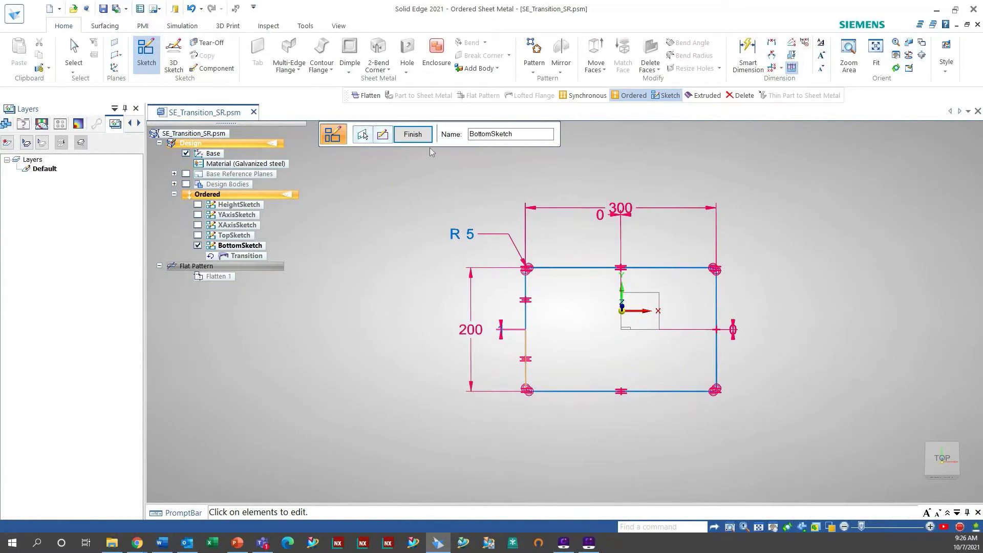
left_click(413, 135)
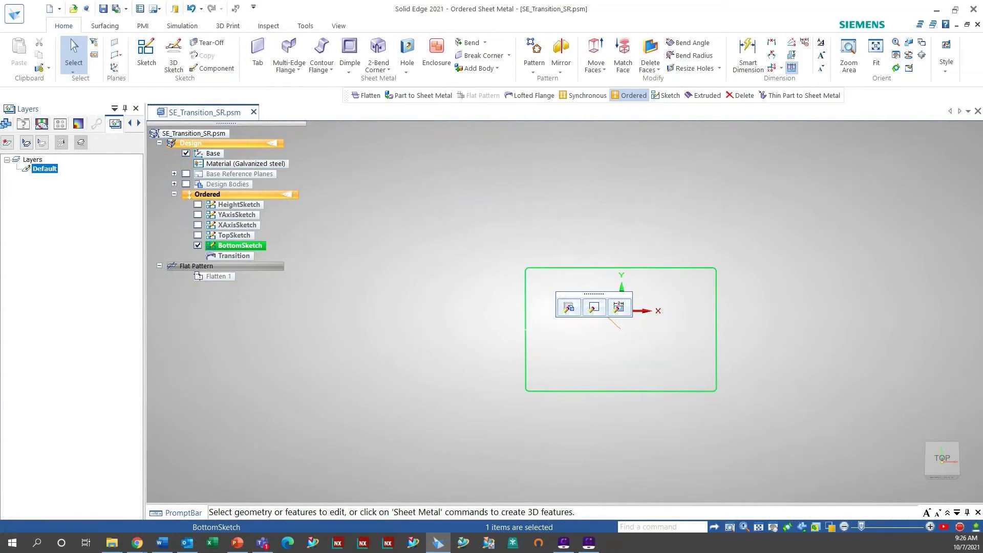
Display TopSketch, open it for editing, and examine the small joint at the upper quadrant of its circle
left_click(197, 235)
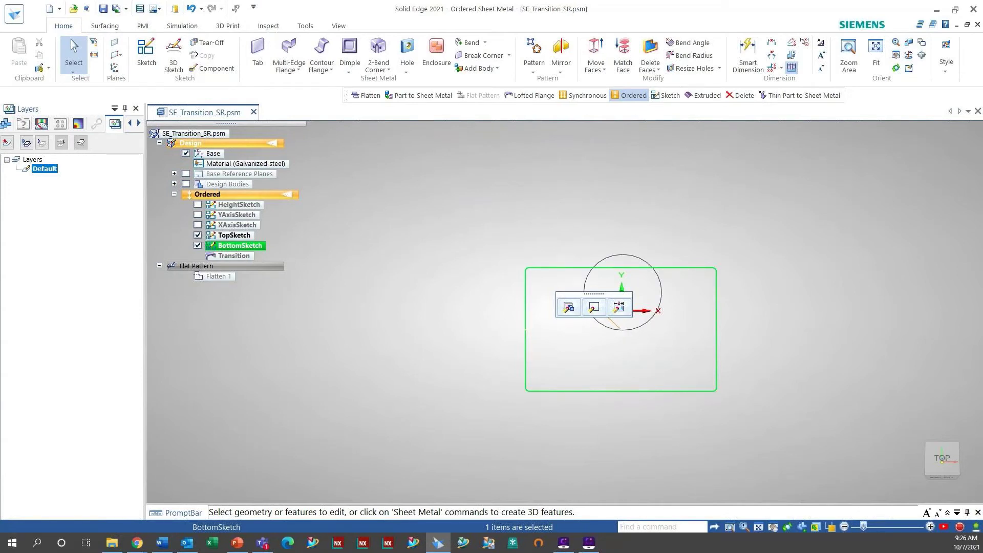
left_click(233, 235)
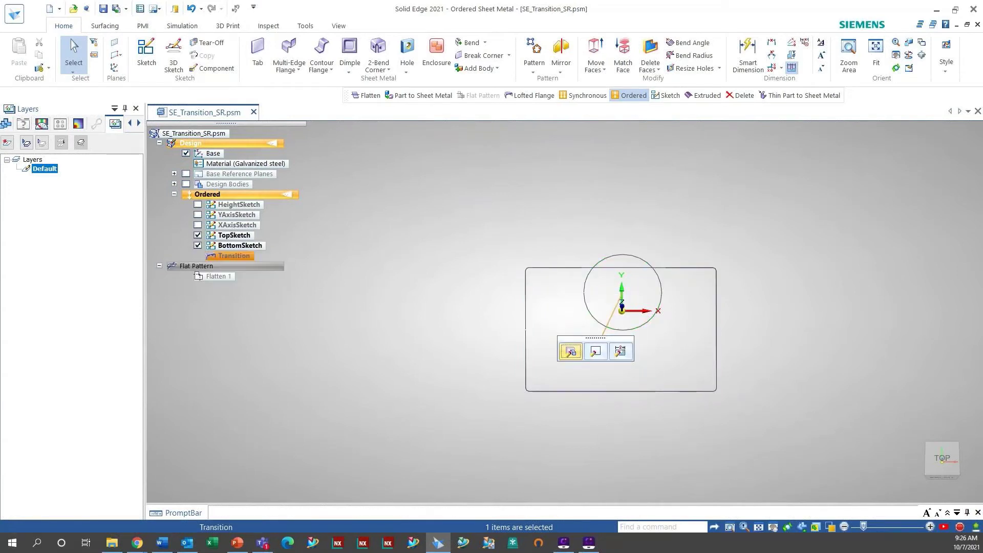
left_click(571, 351)
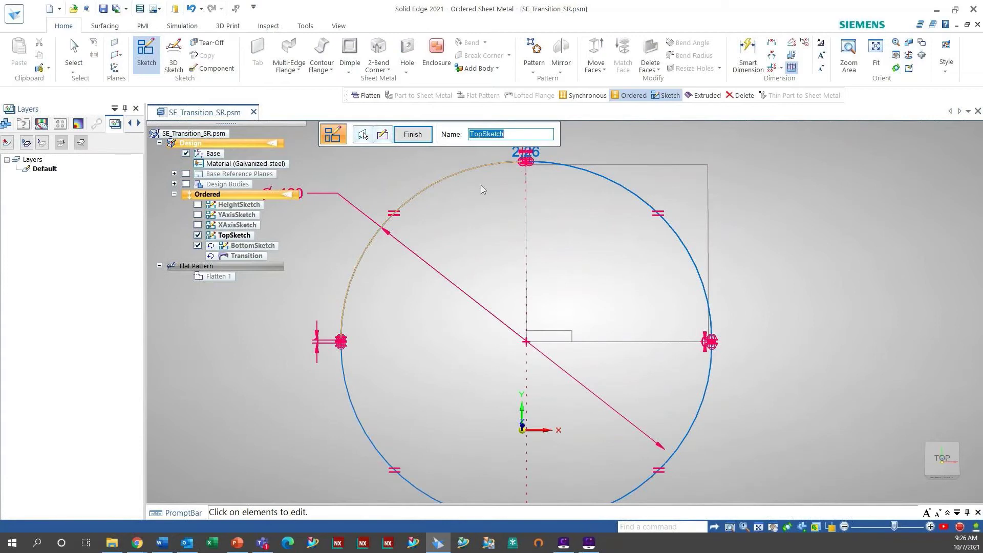
scroll(525, 154, "down", 2)
scroll(525, 153, "up", 6)
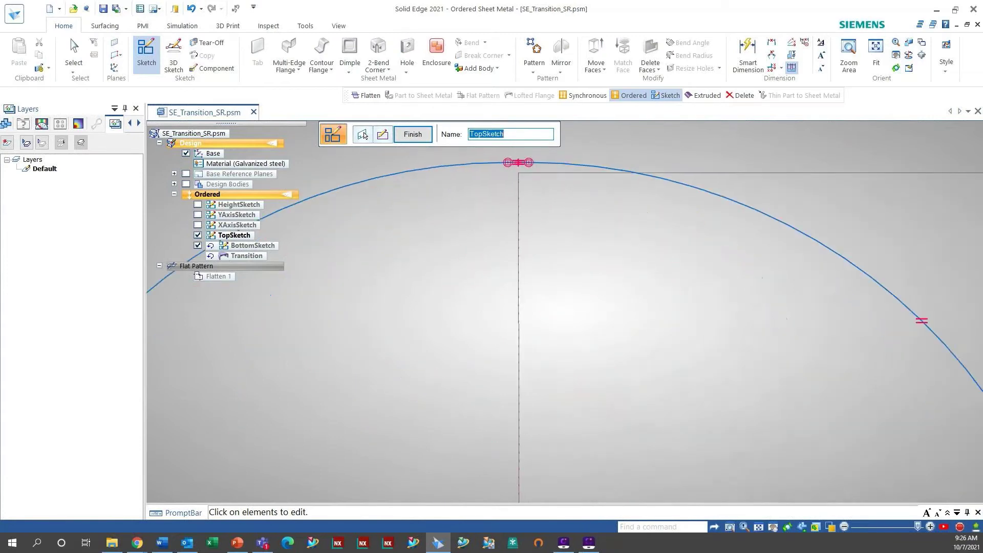
scroll(588, 278, "down", 4)
scroll(671, 384, "up", 6)
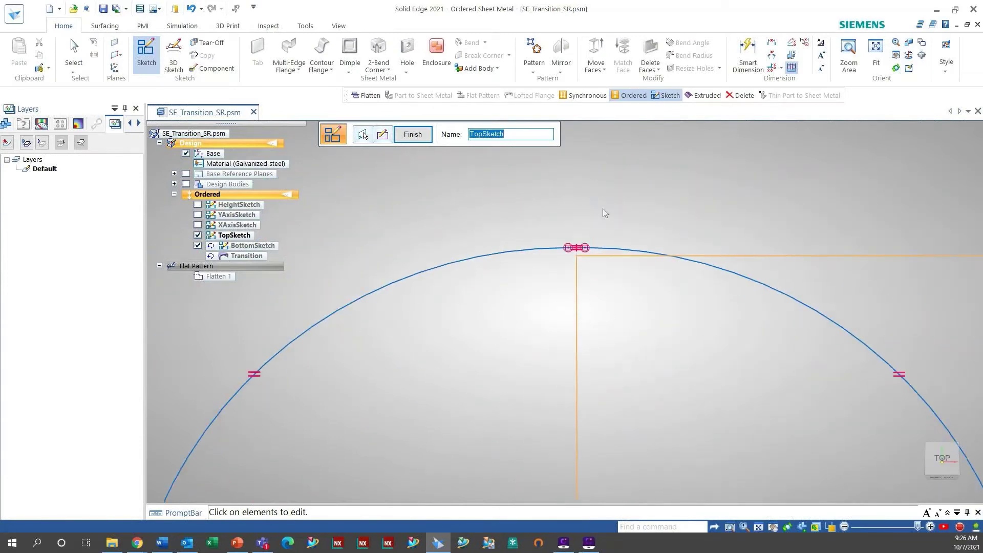
scroll(699, 213, "down", 2)
scroll(697, 306, "up", 6)
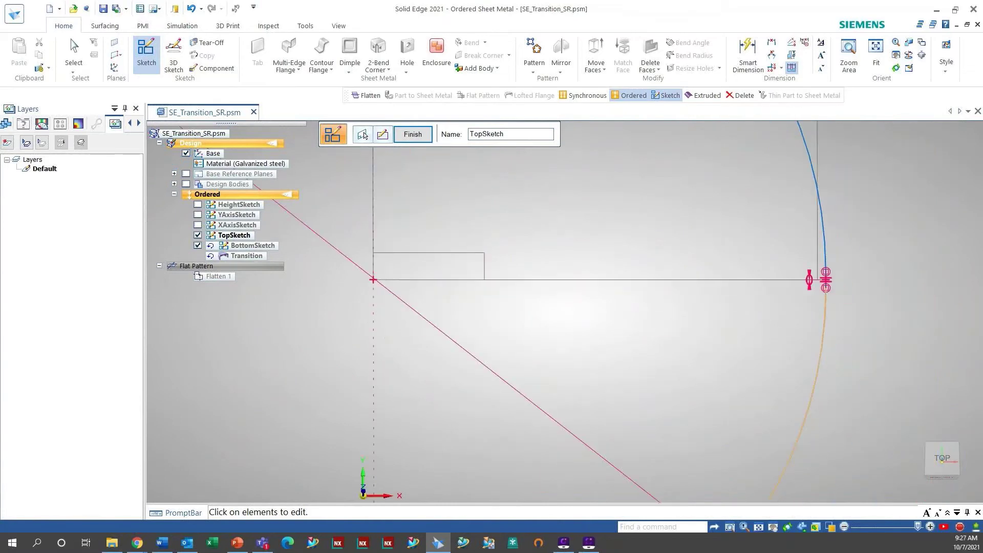
Examine the short connecting segments and relationships at the right and lower quadrants of the TopSketch circle
scroll(697, 305, "up", 4)
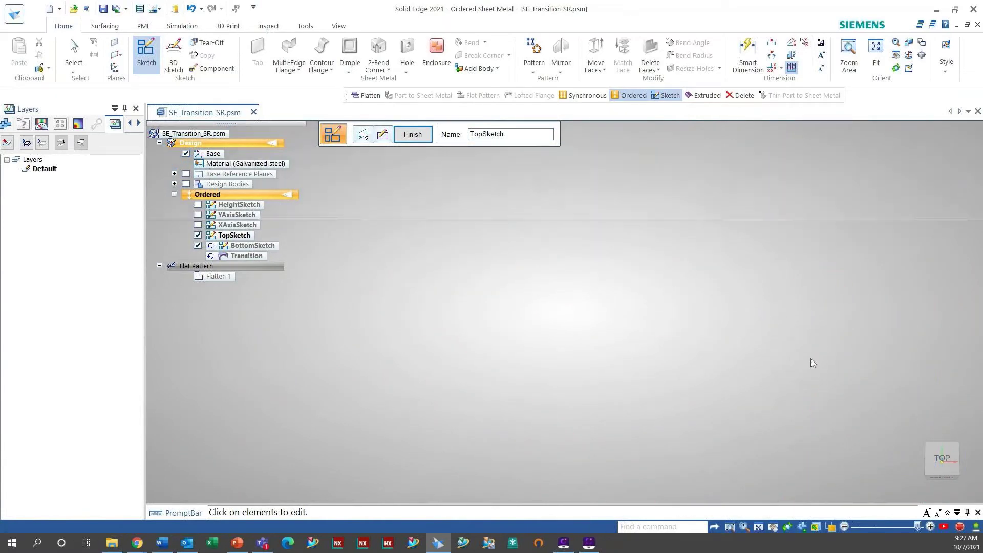
scroll(810, 358, "down", 6)
scroll(629, 309, "up", 5)
scroll(628, 310, "down", 4)
scroll(635, 310, "up", 6)
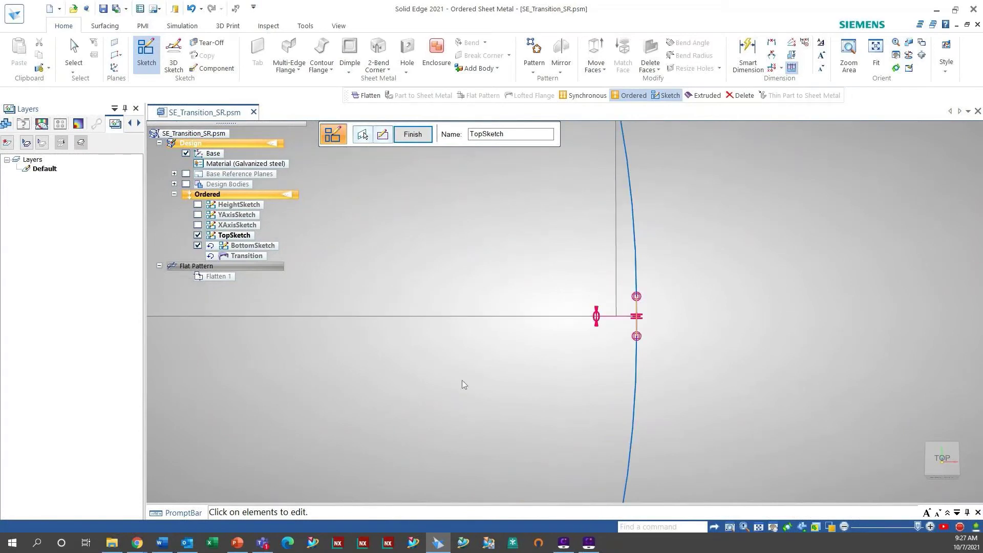
scroll(370, 408, "up", 2)
scroll(370, 408, "down", 4)
middle_click_drag(368, 405, 630, 287, "shift")
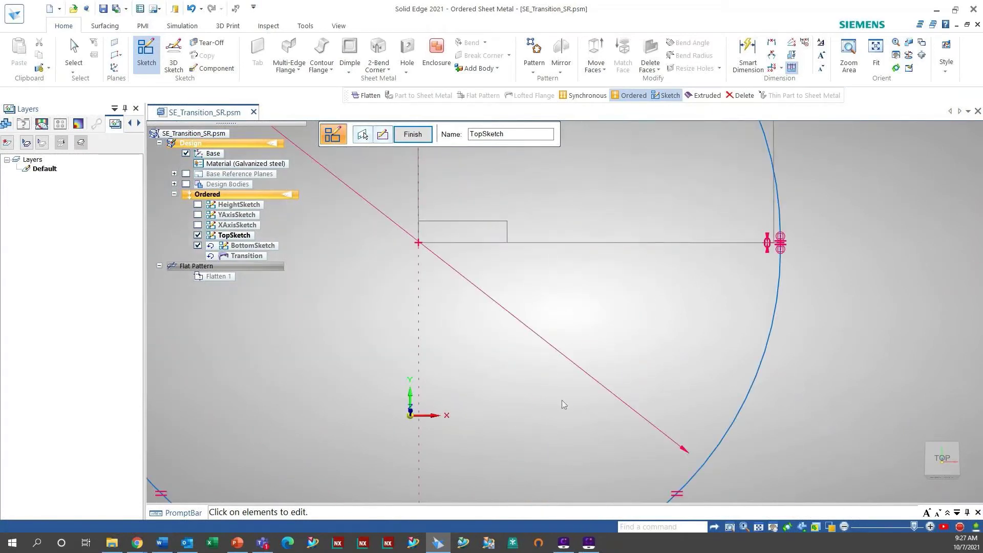
middle_click_drag(562, 402, 654, 230, "shift")
scroll(505, 430, "up", 3)
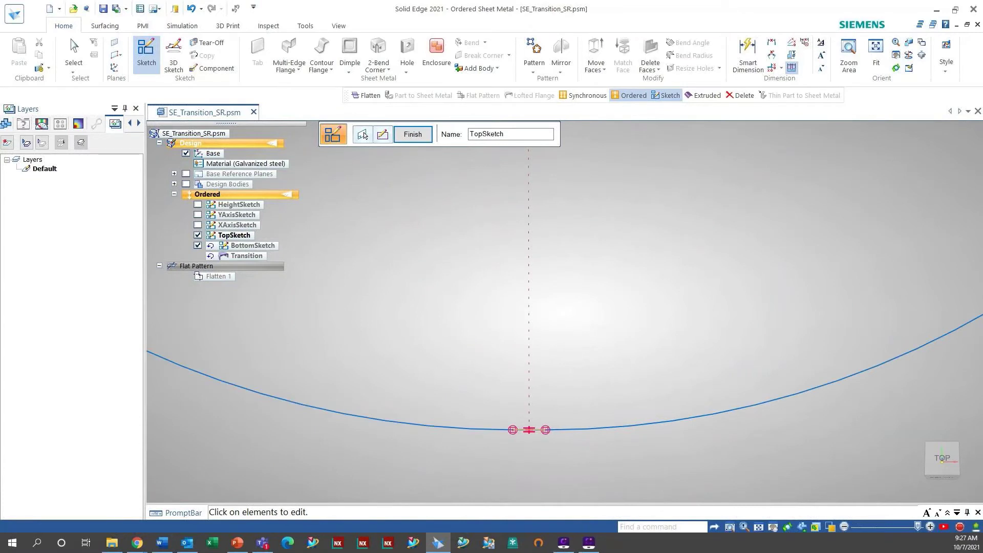
scroll(456, 400, "down", 6)
middle_click_drag(457, 400, 544, 473, "shift")
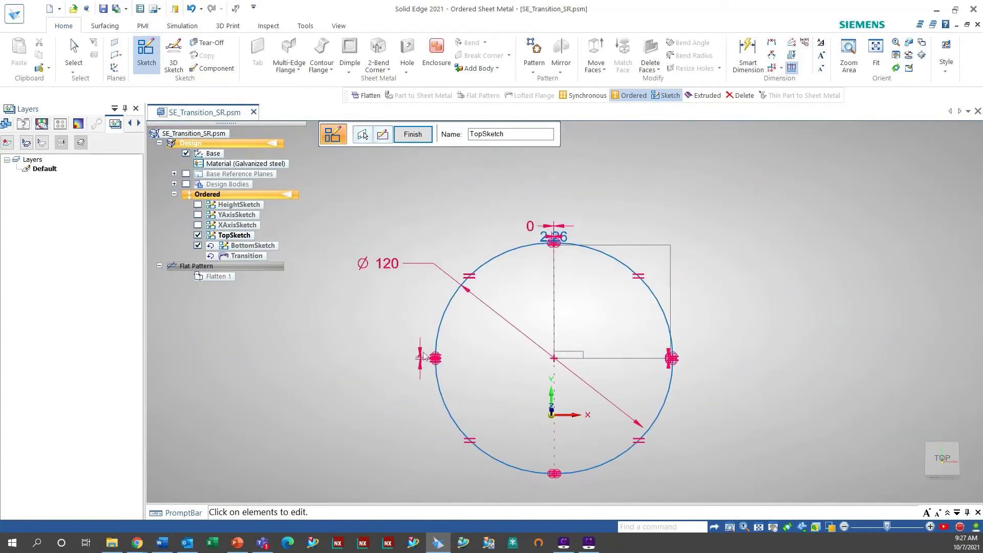
Examine the dimensioned gap at the left quadrant of the TopSketch circle and close the sketch
scroll(435, 369, "up", 5)
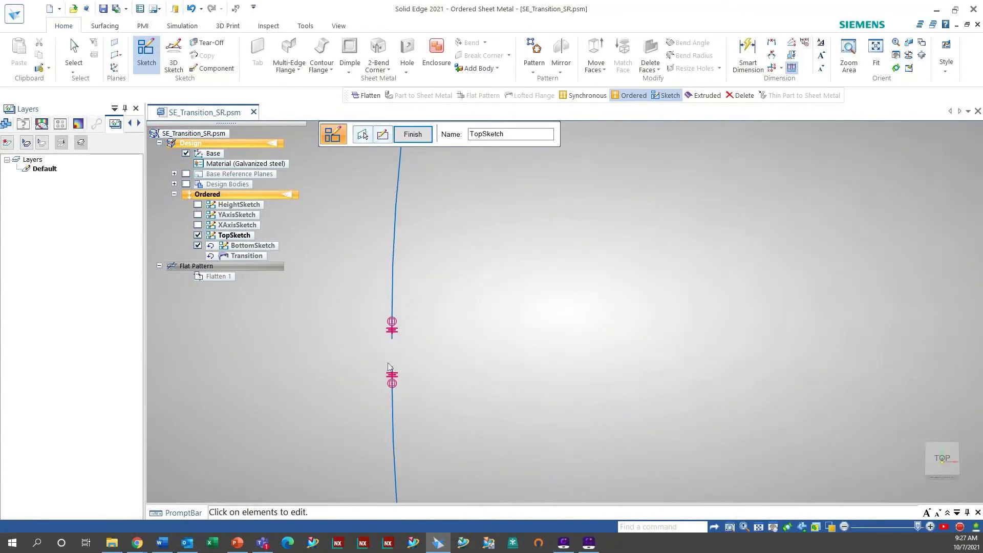
middle_click_drag(418, 366, 511, 368, "shift")
scroll(512, 365, "up", 3)
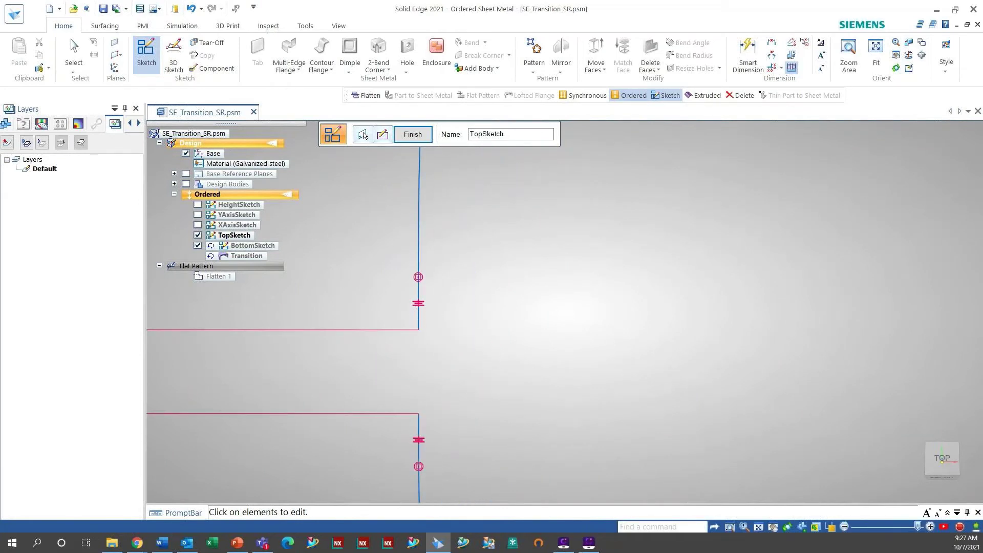
scroll(712, 396, "up", 3)
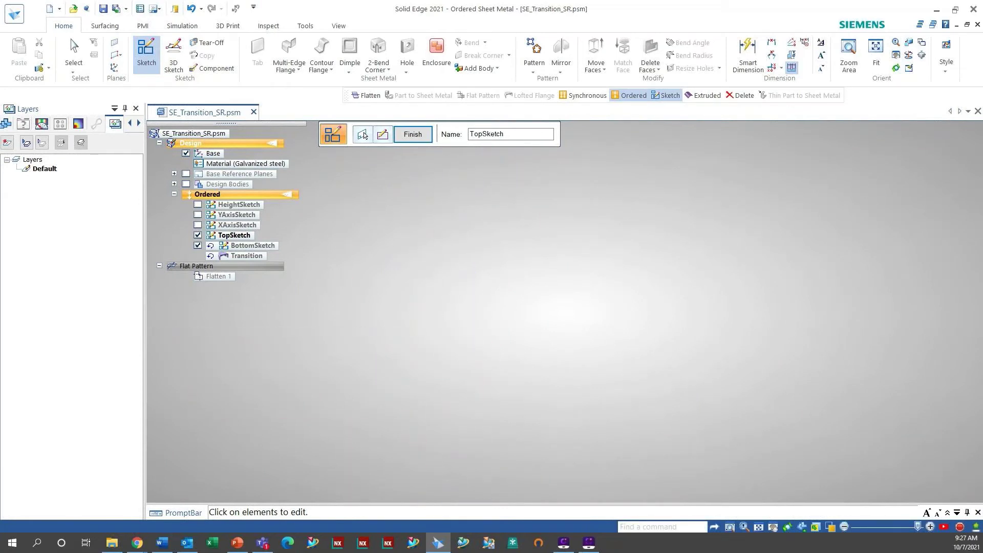
scroll(712, 395, "down", 8)
middle_click_drag(819, 422, 580, 302, "shift")
scroll(617, 329, "down", 5)
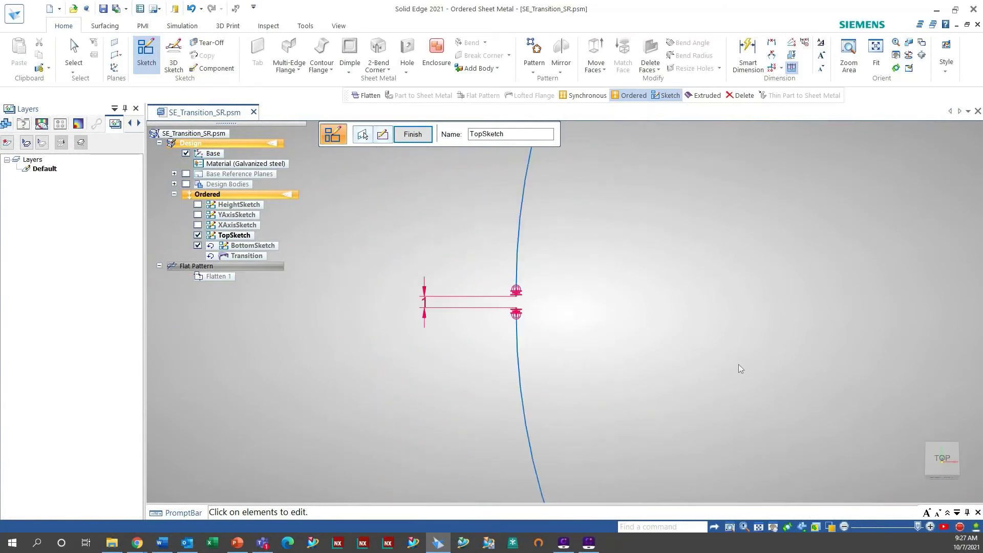
scroll(778, 353, "down", 3)
middle_click_drag(865, 357, 717, 342, "shift")
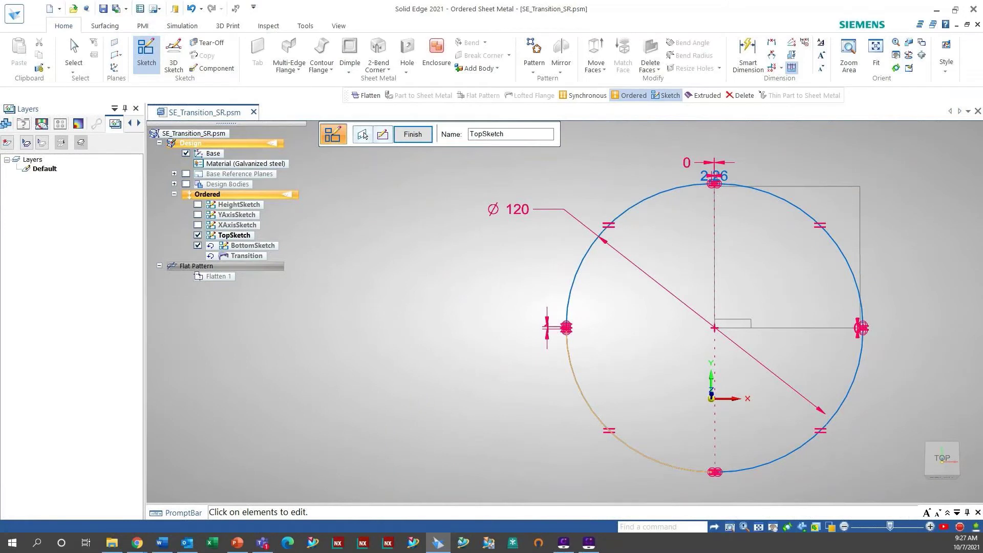
left_click(412, 134)
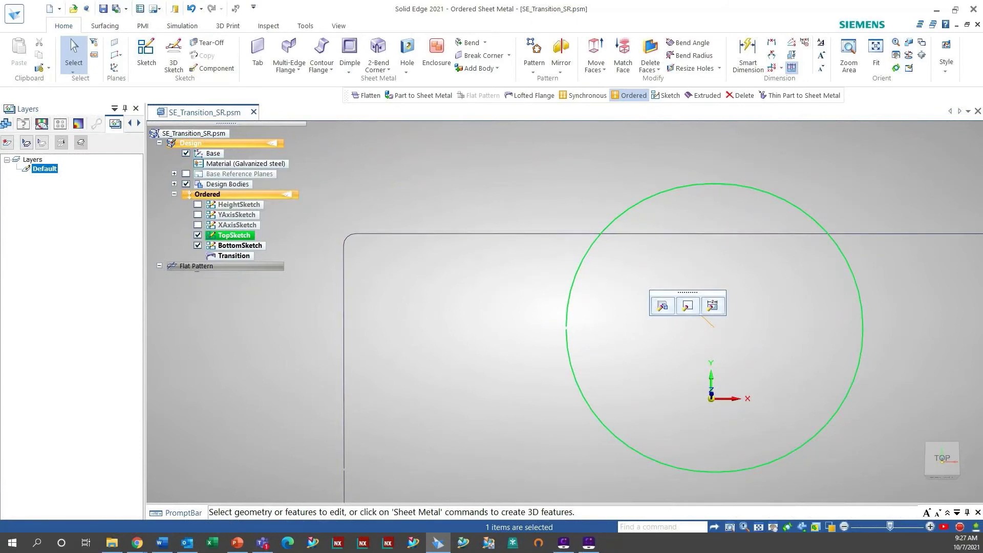
Display the design bodies, the base reference planes, HeightSketch, YAxisSketch and XAxisSketch with the transition in an angled view
left_click(186, 184)
scroll(720, 377, "down", 5)
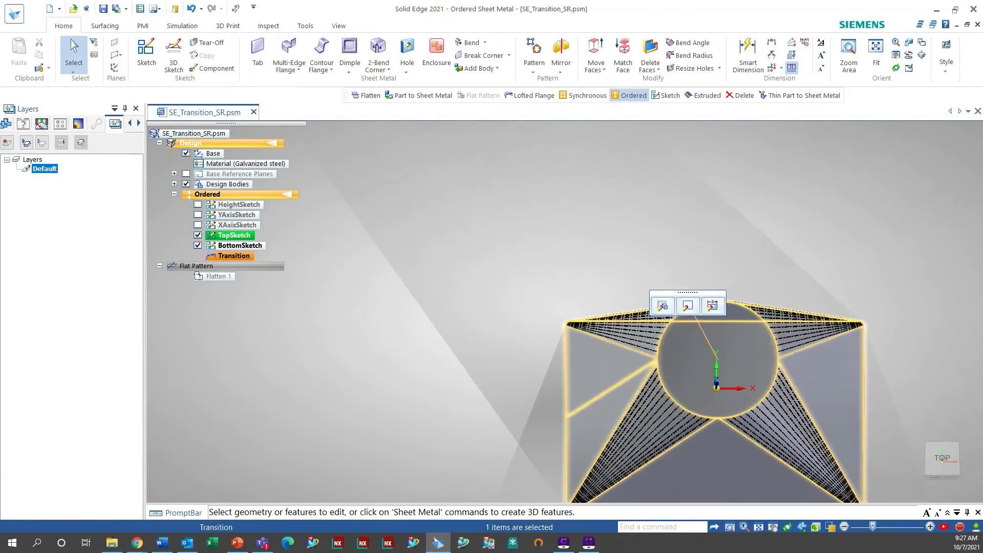
middle_click_drag(778, 425, 848, 424)
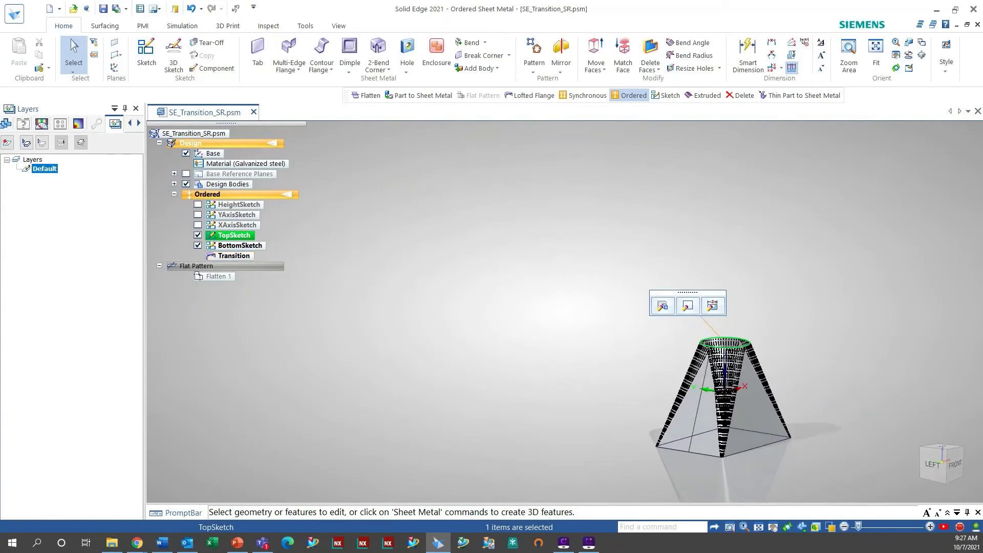
left_click(186, 174)
left_click(198, 204)
left_click(198, 215)
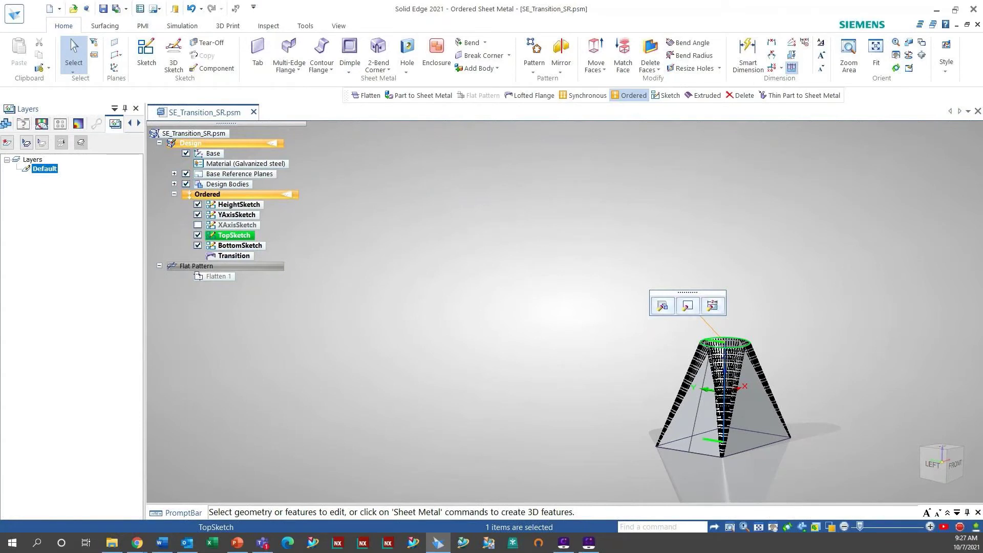
left_click(197, 224)
Open the Flatten 1 flat pattern, return to the ordered model, and view the transition's seam from the left side
left_click(207, 277)
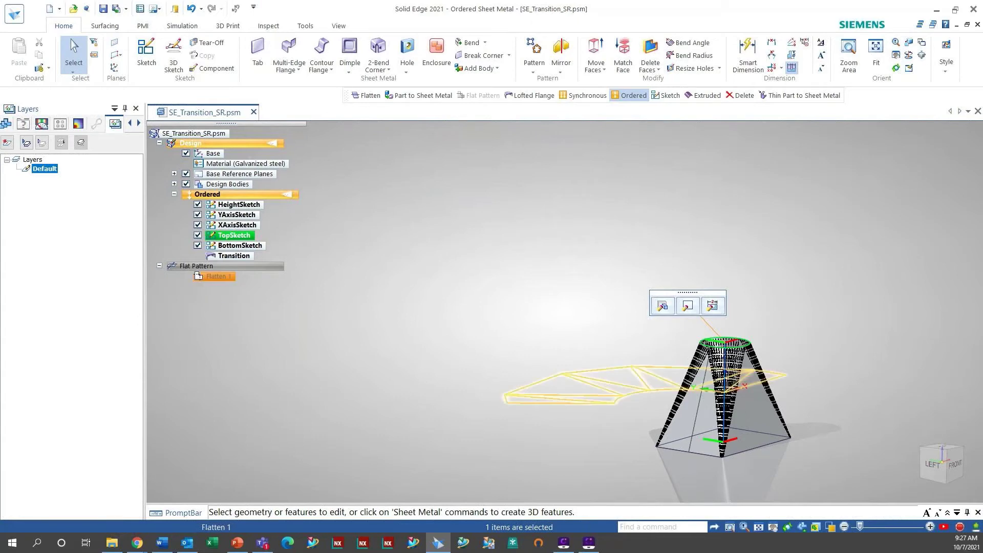
double_click(215, 276)
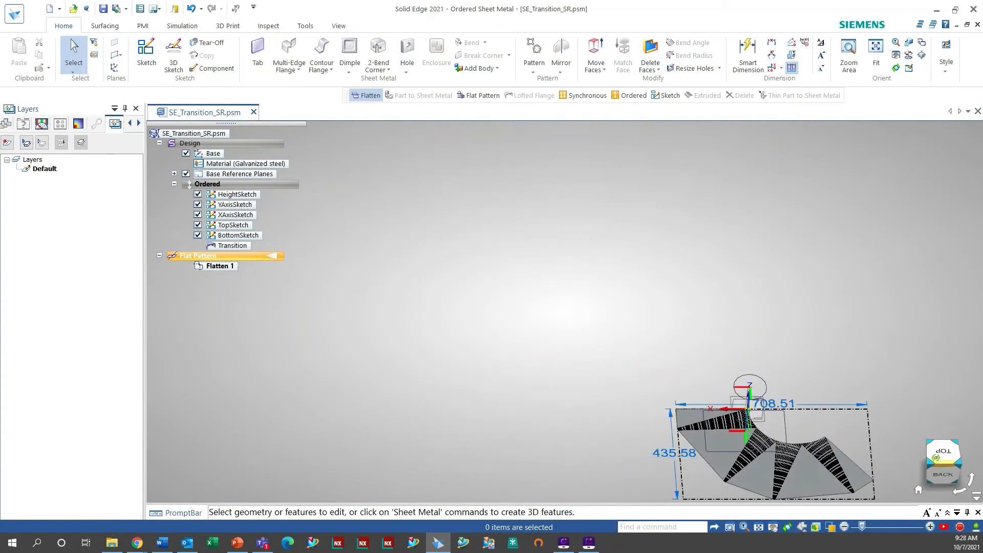
left_click(942, 453)
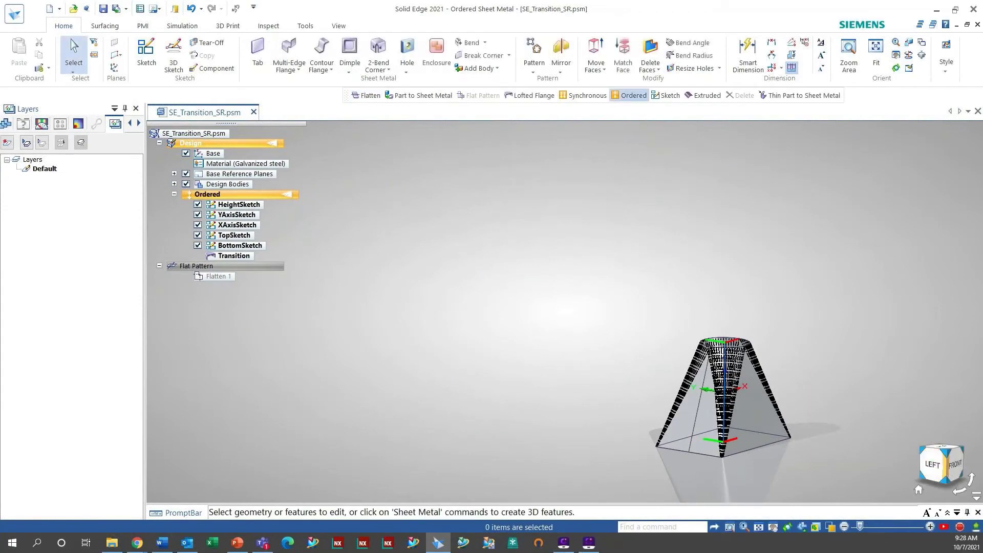
left_click(934, 468)
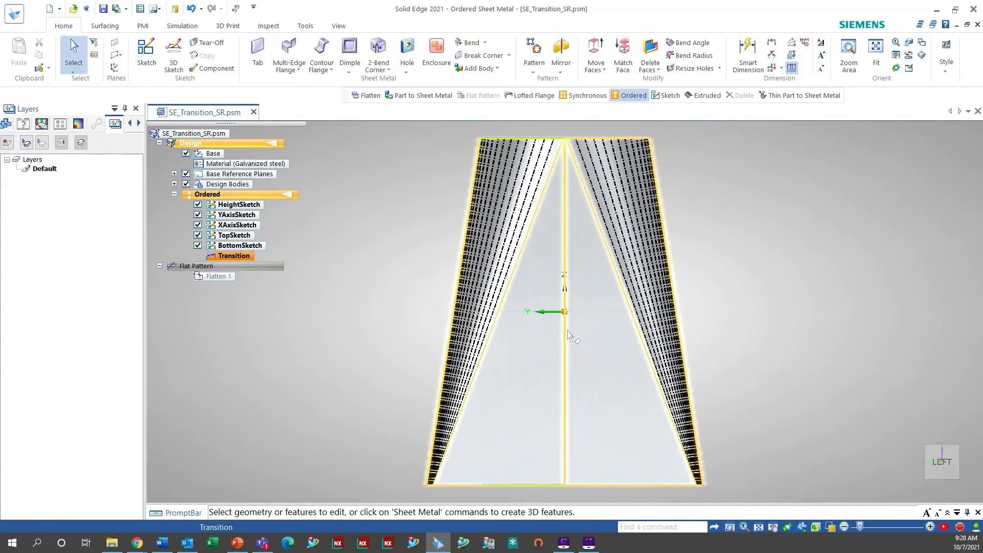
middle_click_drag(693, 418, 594, 443)
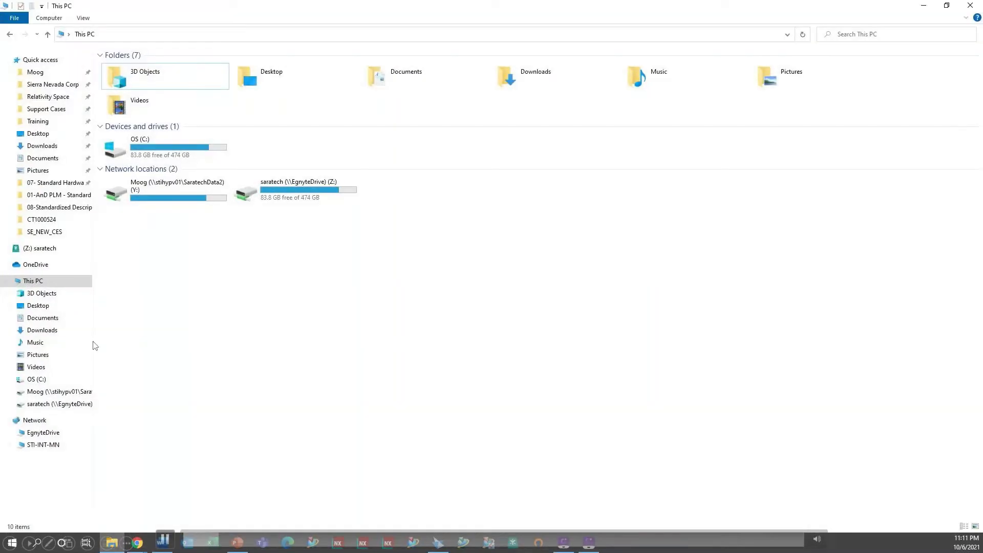
In File Explorer, browse to C:\Program Files\Siemens\Solid Edge 2021\Training\Sheet Metal and look over the sample transition files and readme
left_click(61, 379)
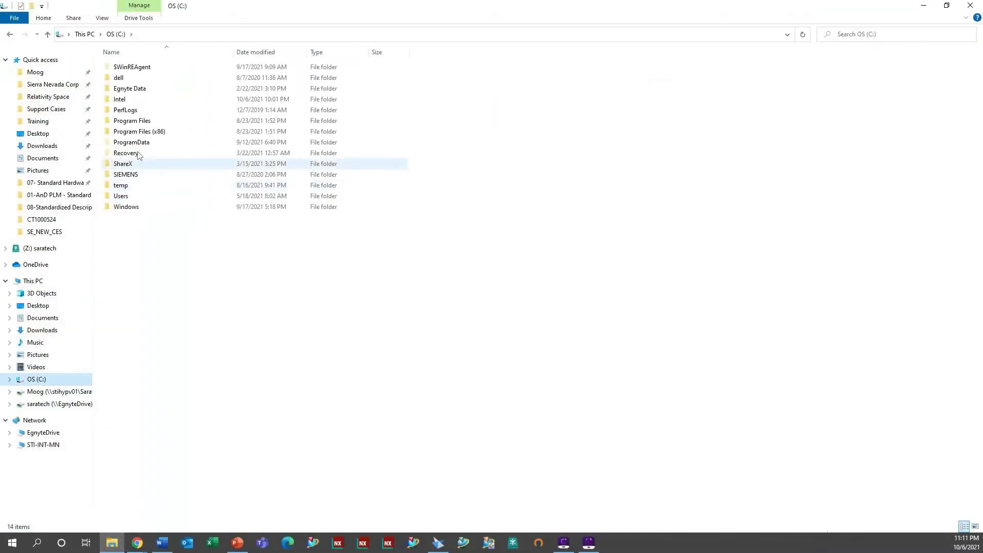
double_click(132, 121)
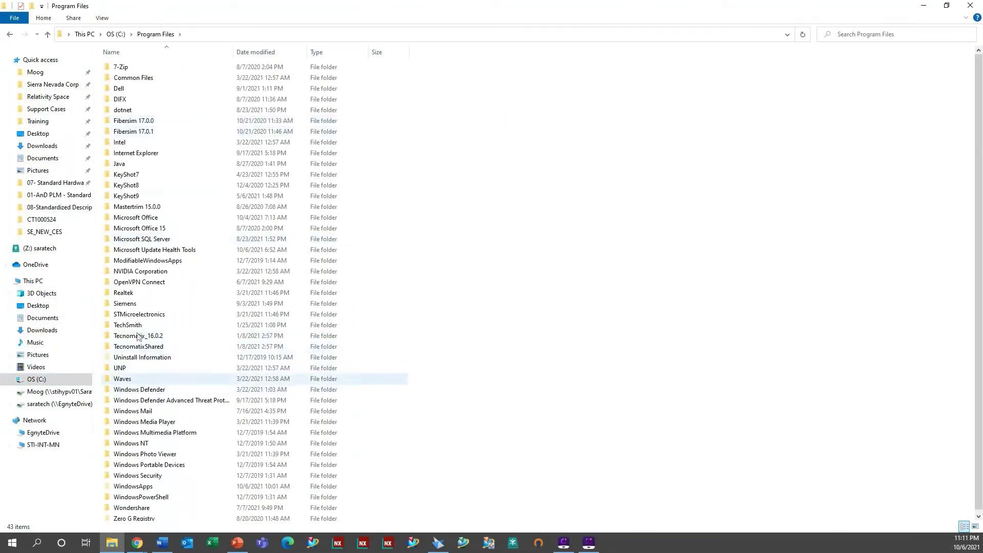
double_click(125, 303)
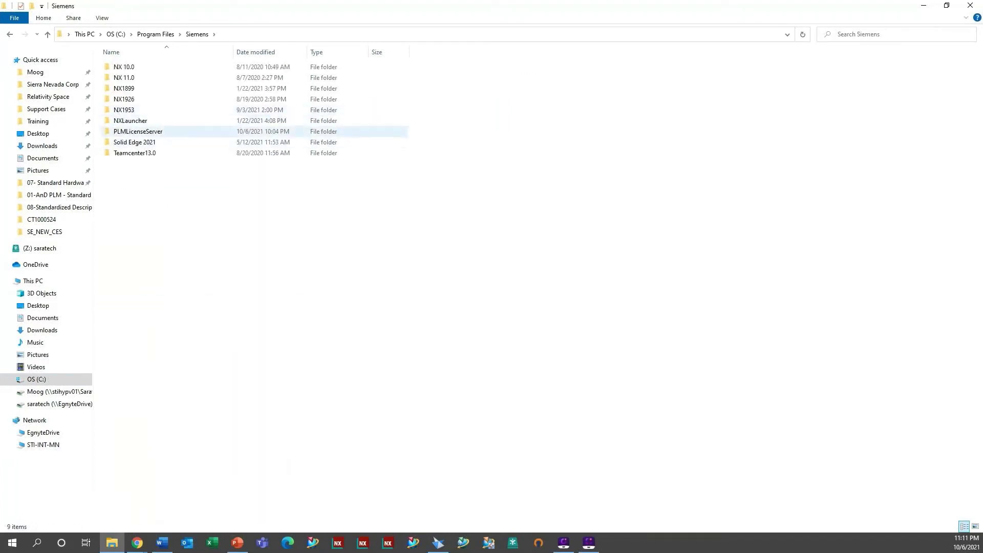
double_click(133, 141)
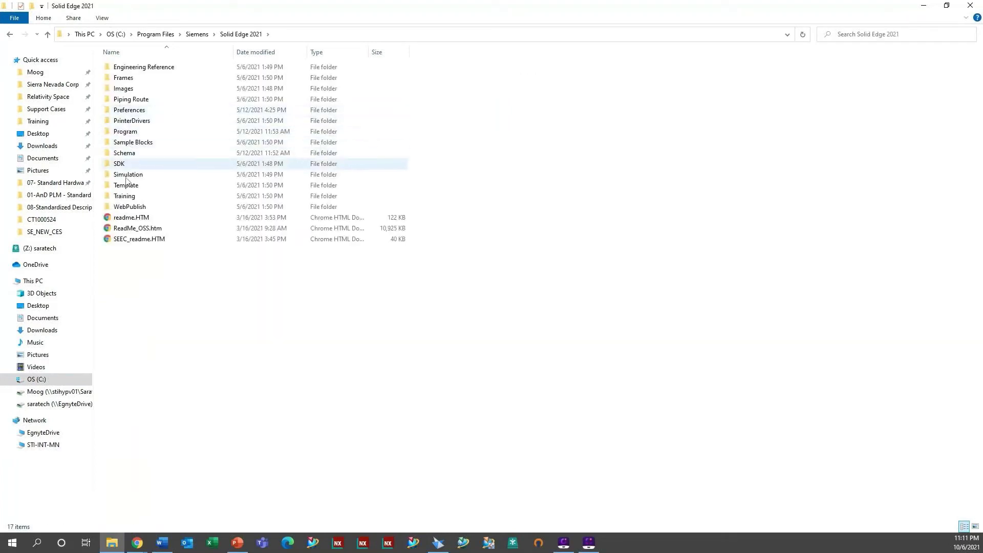
double_click(125, 195)
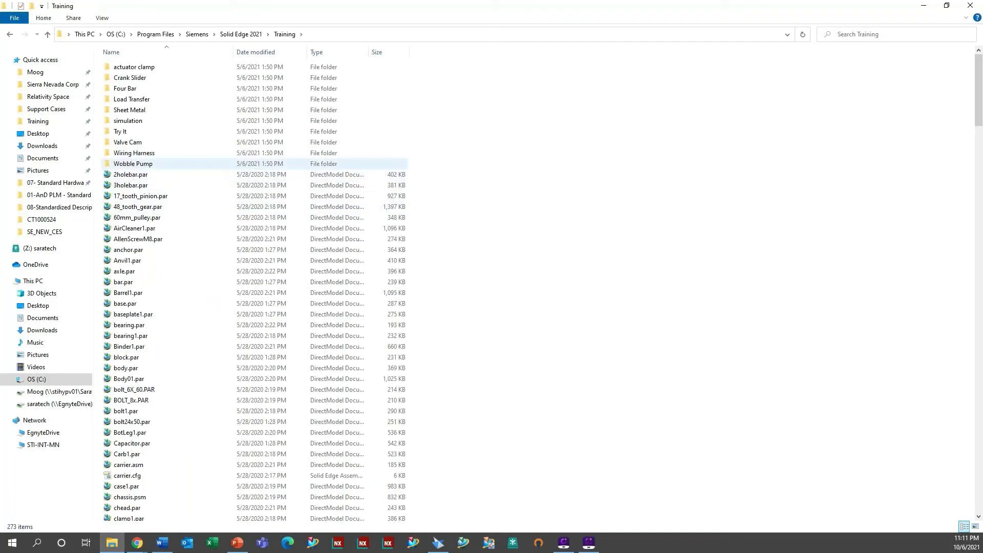
double_click(131, 110)
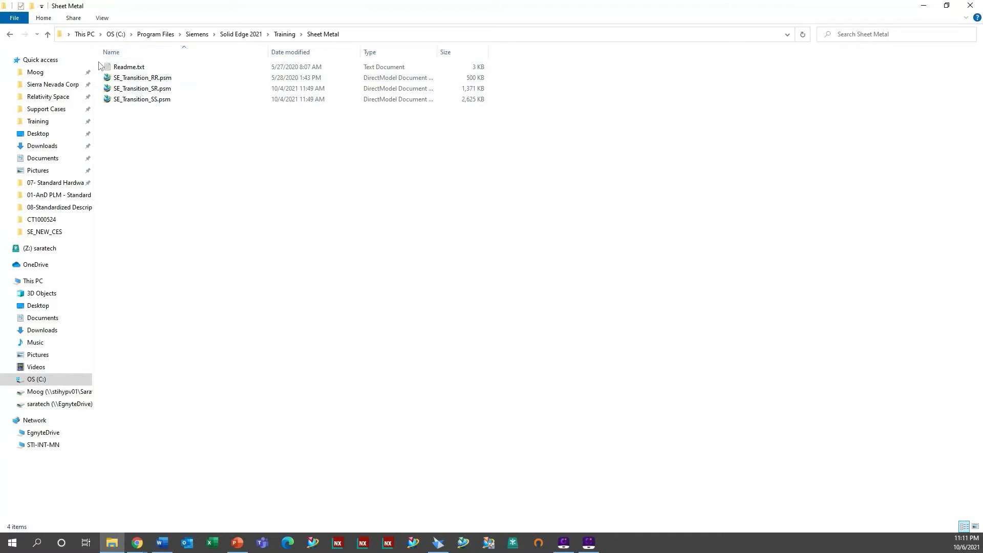
left_click_drag(102, 66, 318, 151)
left_click(255, 178)
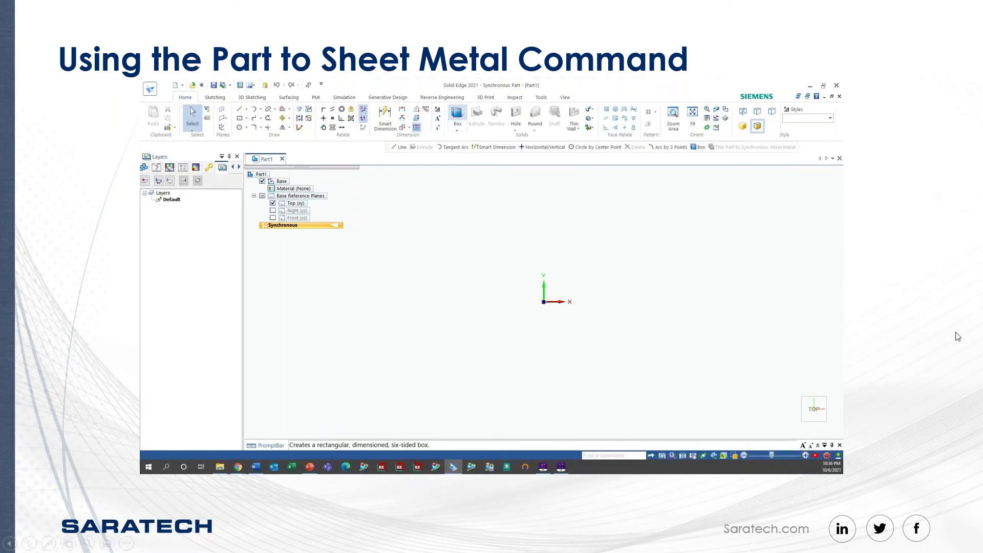
left_click(932, 345)
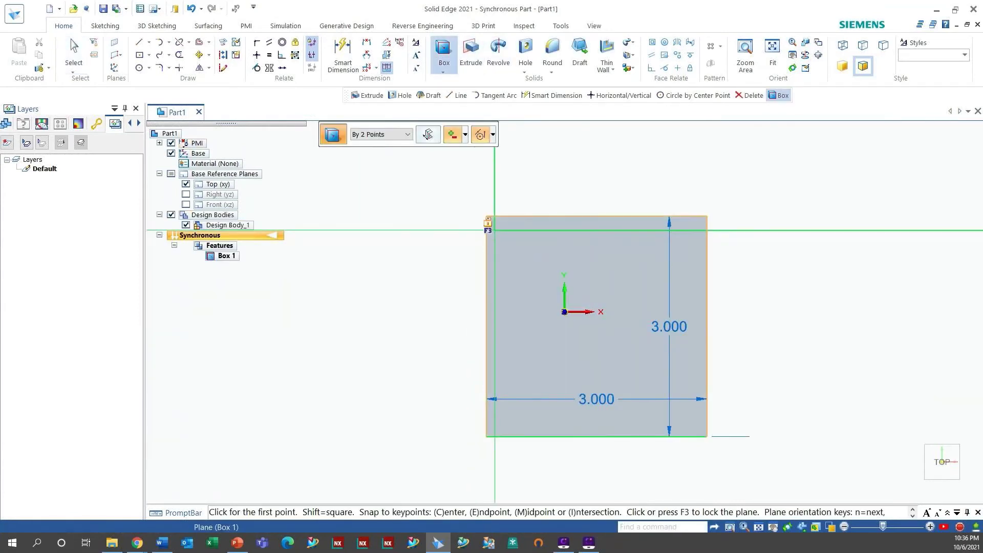
Add a 2 by 2 in box on the first box's top face, flush with its back-left corner, to 5 in overall height
key("F3")
left_click(486, 216)
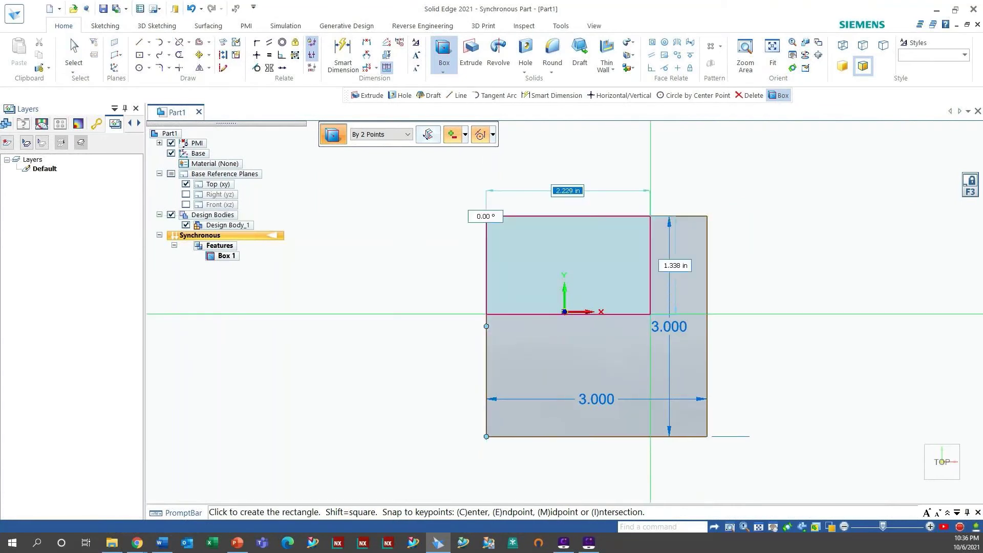
type("2")
key("Tab")
type("2")
key("Tab")
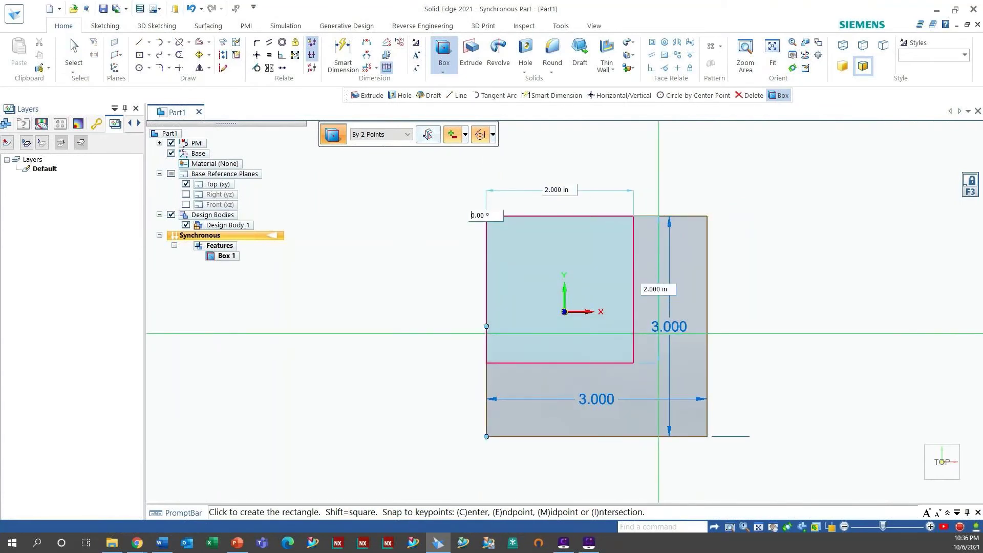
left_click(658, 333)
left_click(669, 336)
key("Escape")
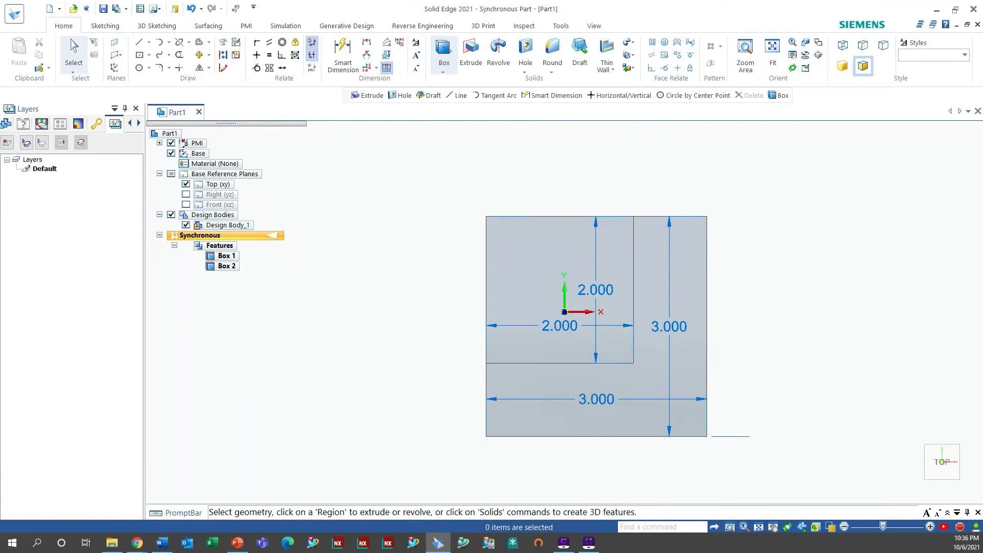
Show the stepped box in an angled view and switch the part to the ordered environment
middle_click_drag(669, 336, 672, 226)
scroll(676, 314, "up", 1)
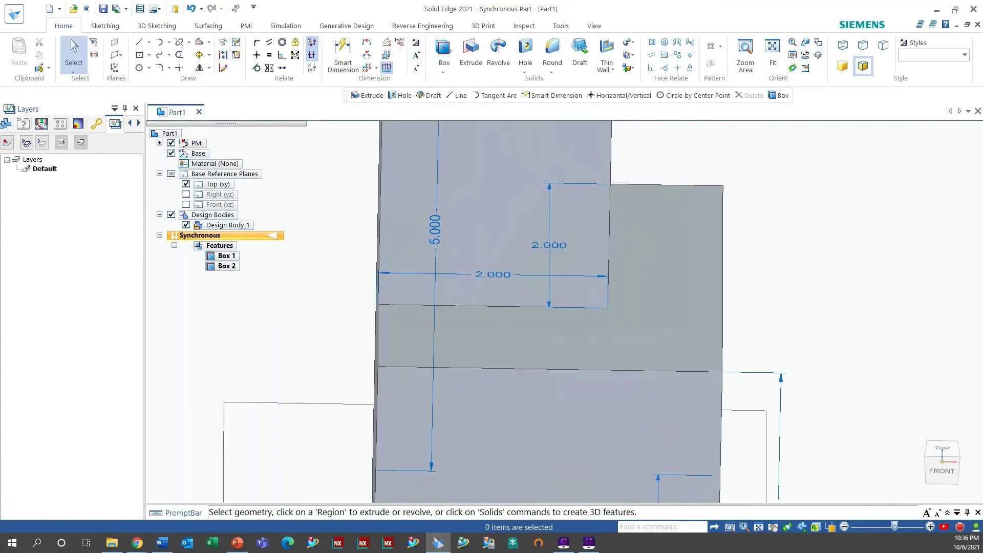
key("ctrl+i")
right_click(364, 284)
left_click(412, 470)
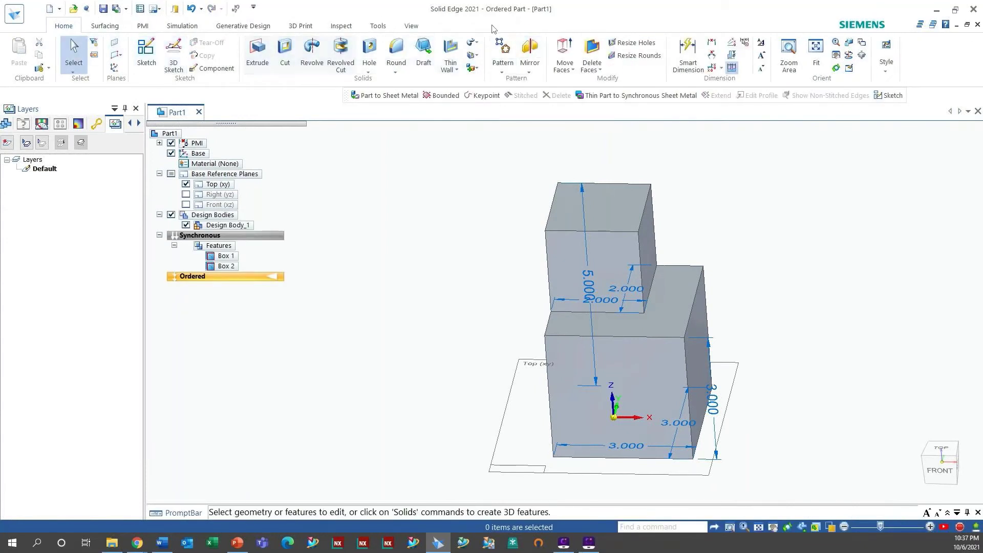
Start Part to Sheet Metal with the default options and pick the bend edges on the stepped box
left_click(378, 26)
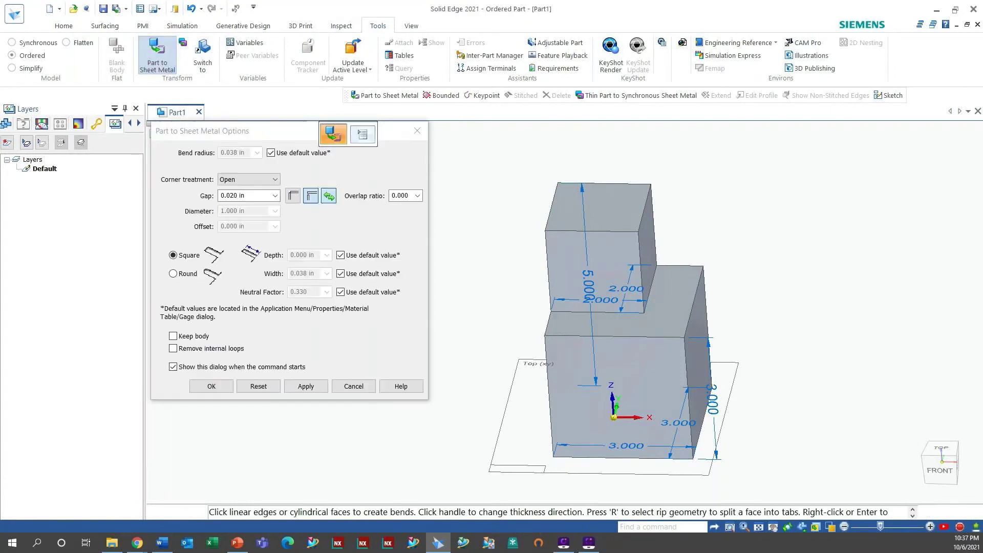
left_click(202, 389)
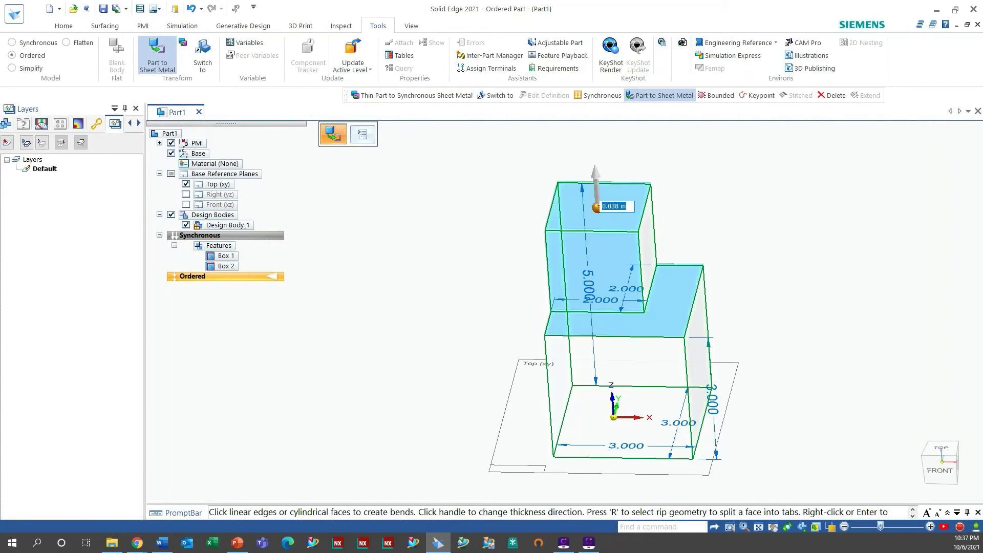
left_click(651, 267)
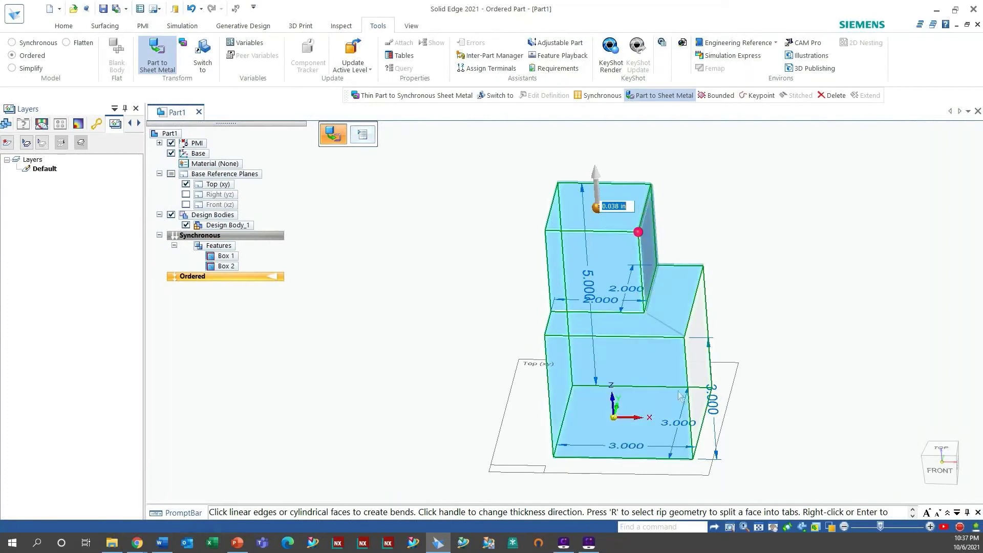
middle_click_drag(686, 359, 556, 309)
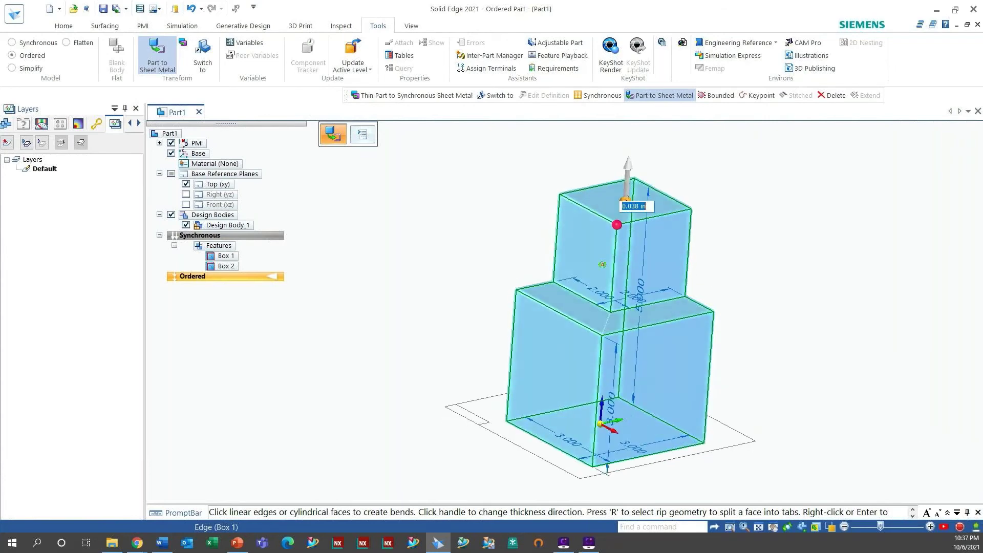
Set the corner treatment at the upper box's front-right top corner to Closed and examine the corner up close
scroll(621, 222, "up", 4)
left_click(609, 230)
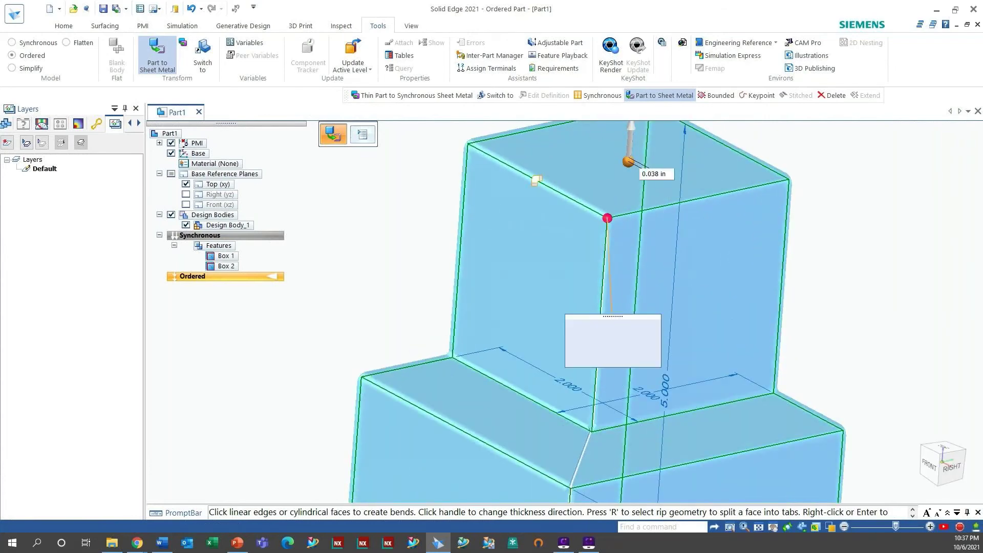
left_click(614, 327)
left_click(599, 351)
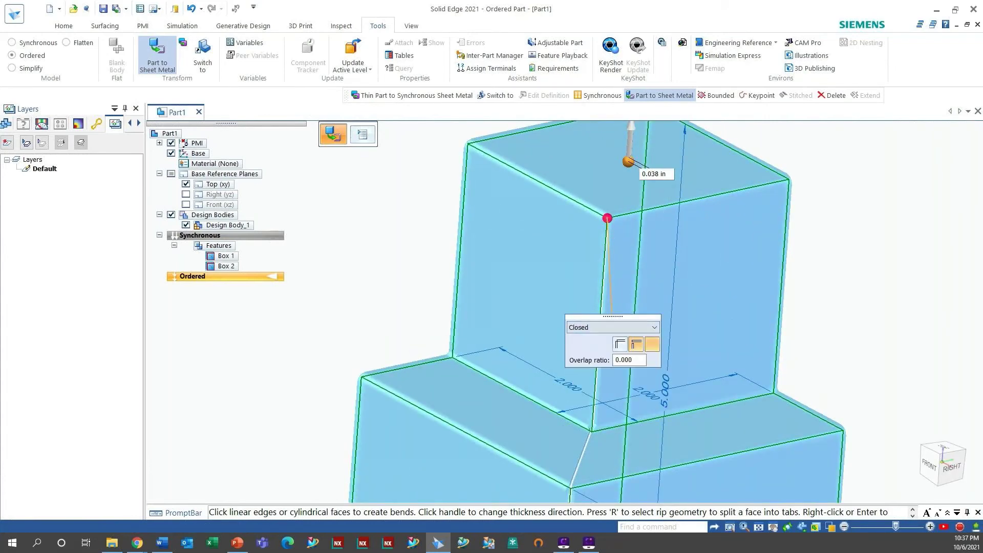
scroll(606, 219, "up", 5)
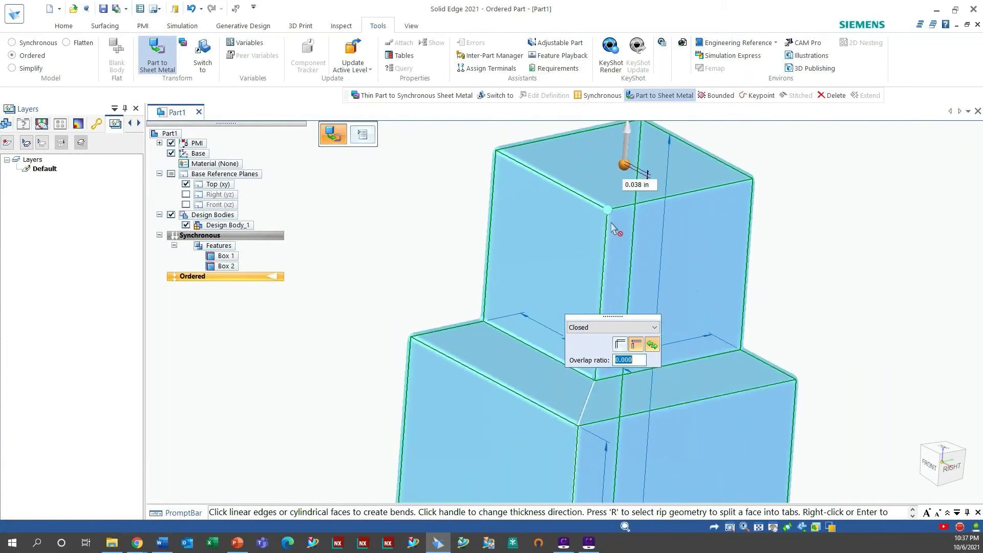
scroll(606, 220, "up", 2)
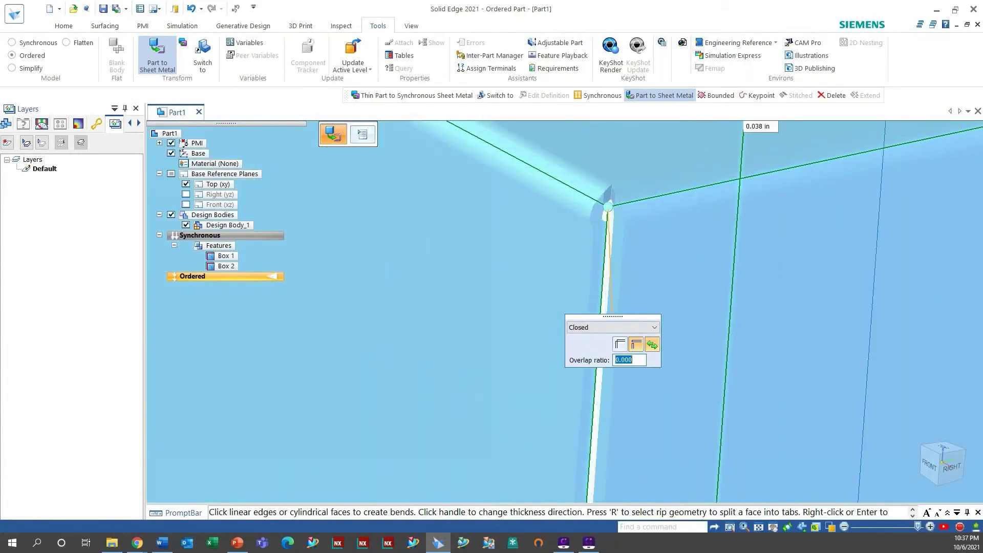
Try the Circular Cutout treatment on the upper box's corner, keeping its options clear of the model
left_click(615, 327)
left_click(599, 362)
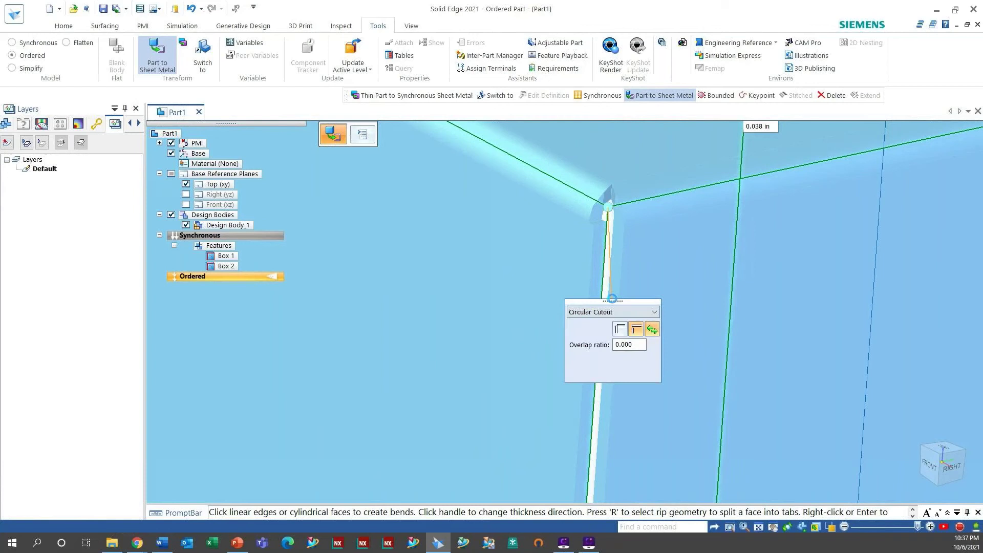
scroll(632, 285, "down", 3)
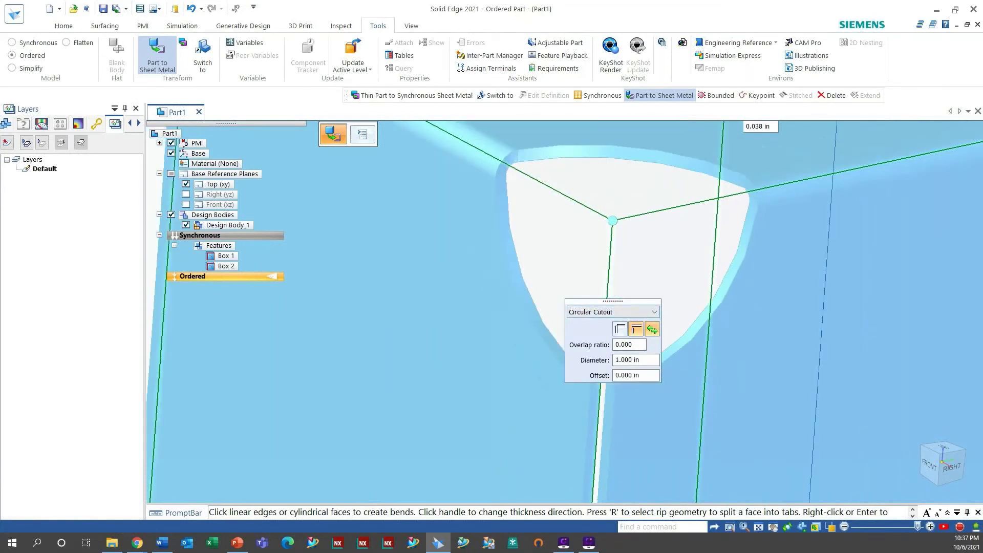
left_click_drag(623, 305, 801, 326)
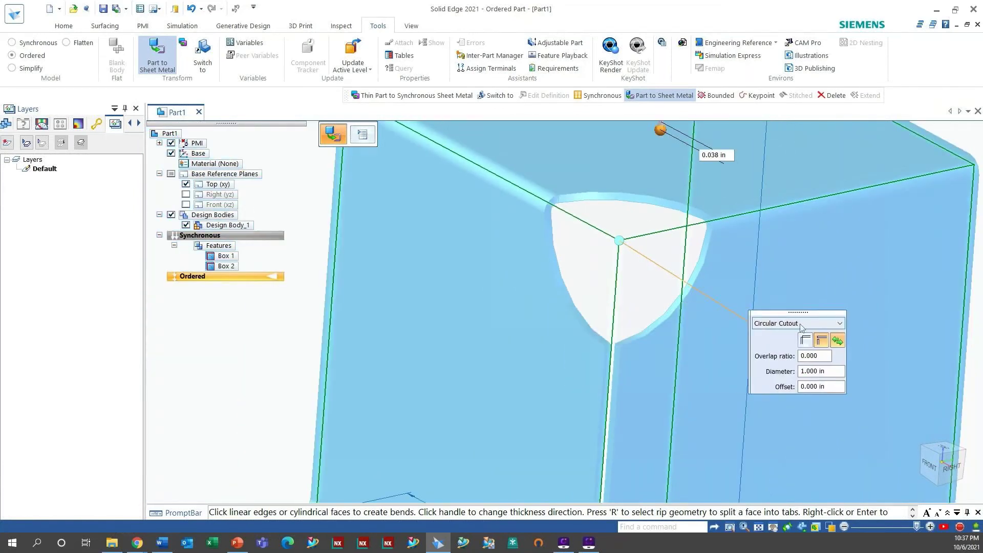
Try the U-Shaped Cutout and Square Cutout treatments on the upper box's corner
left_click(792, 324)
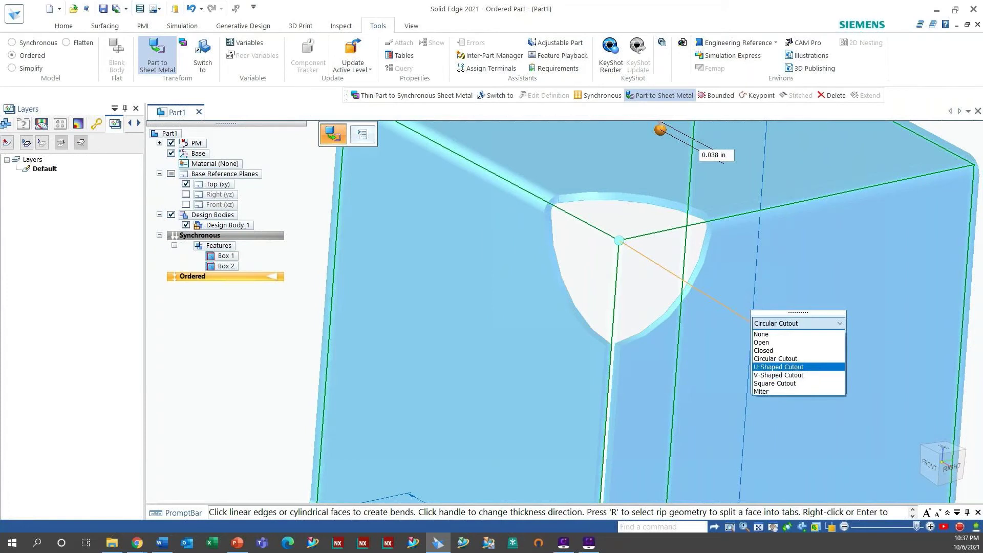
left_click(796, 370)
left_click(796, 322)
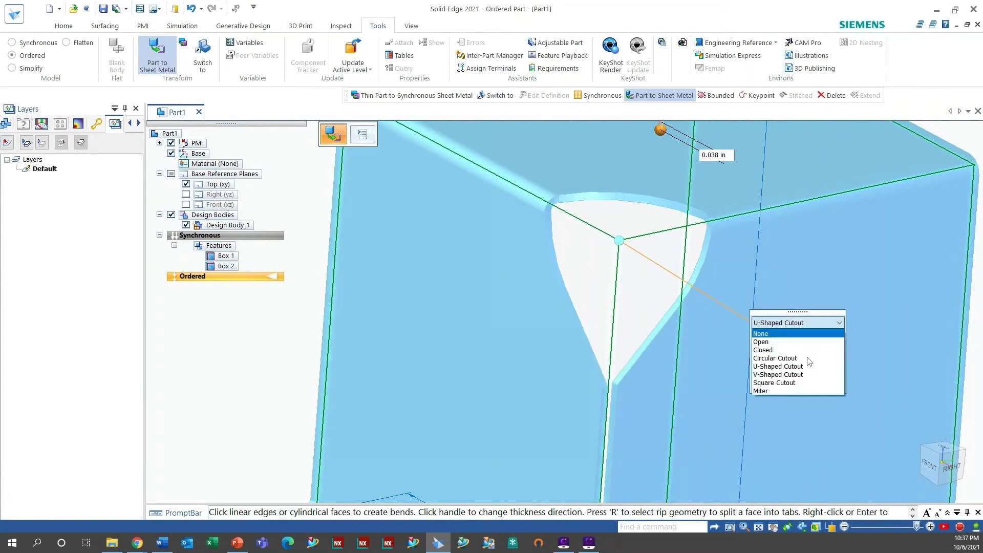
left_click(796, 378)
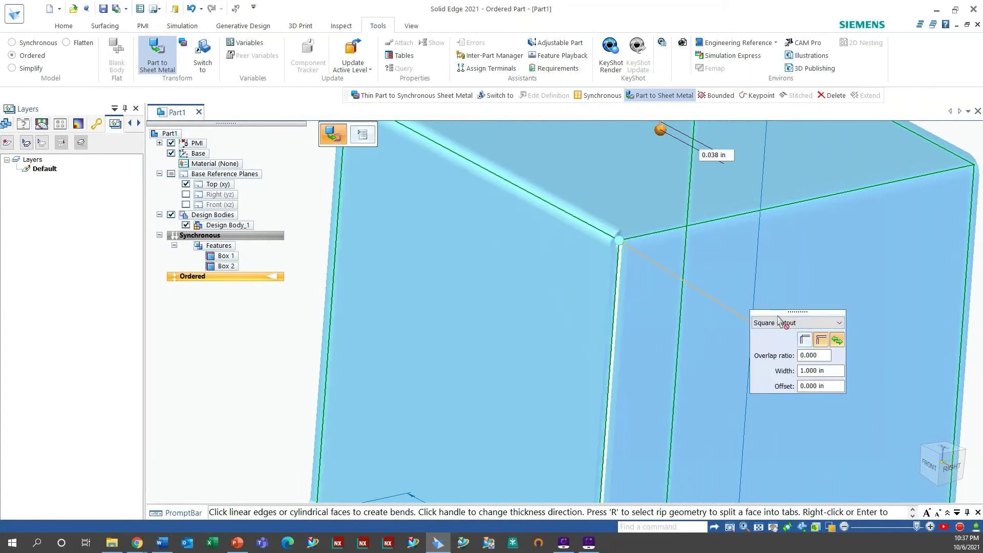
Change the upper box's corner treatment from Square Cutout back to Closed
scroll(631, 245, "down", 4)
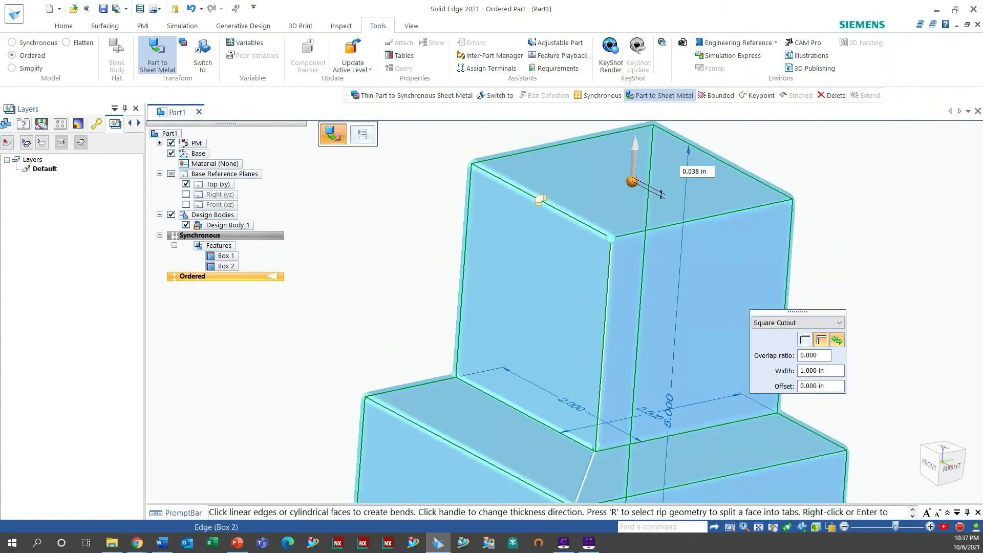
scroll(615, 240, "up", 4)
left_click(788, 322)
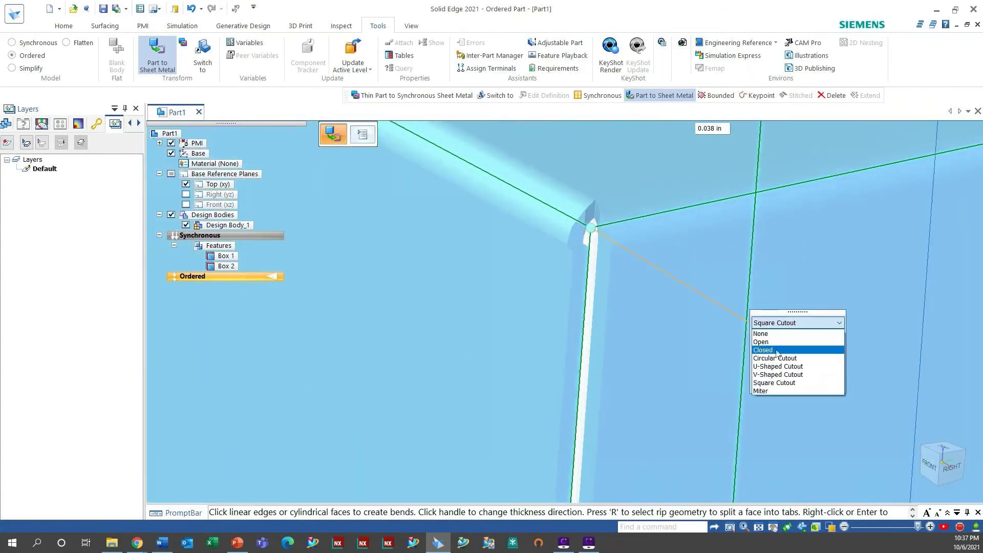
left_click(776, 350)
Set the upper box's corner to Open with an overlap ratio of 0 and complete the sheet metal conversion
left_click(819, 338)
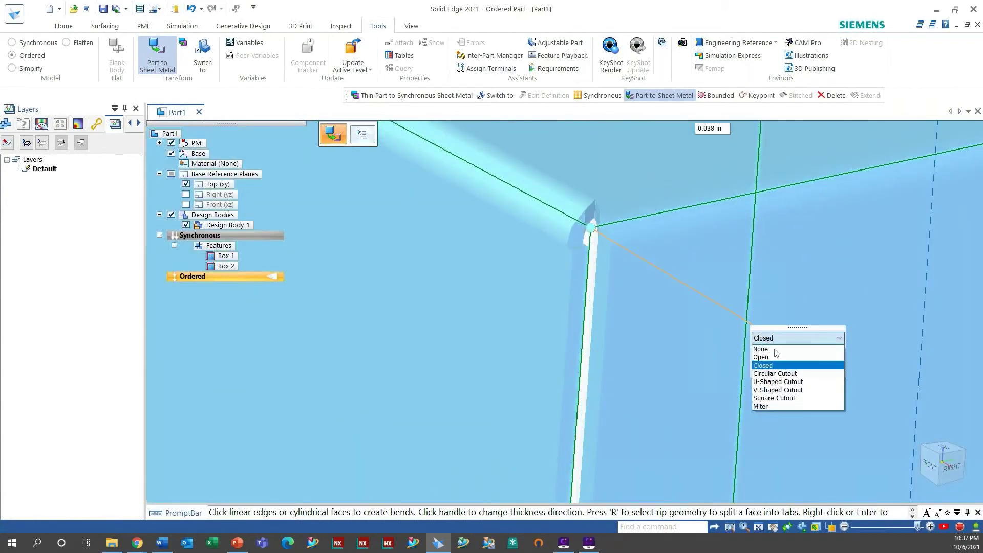
left_click(774, 348)
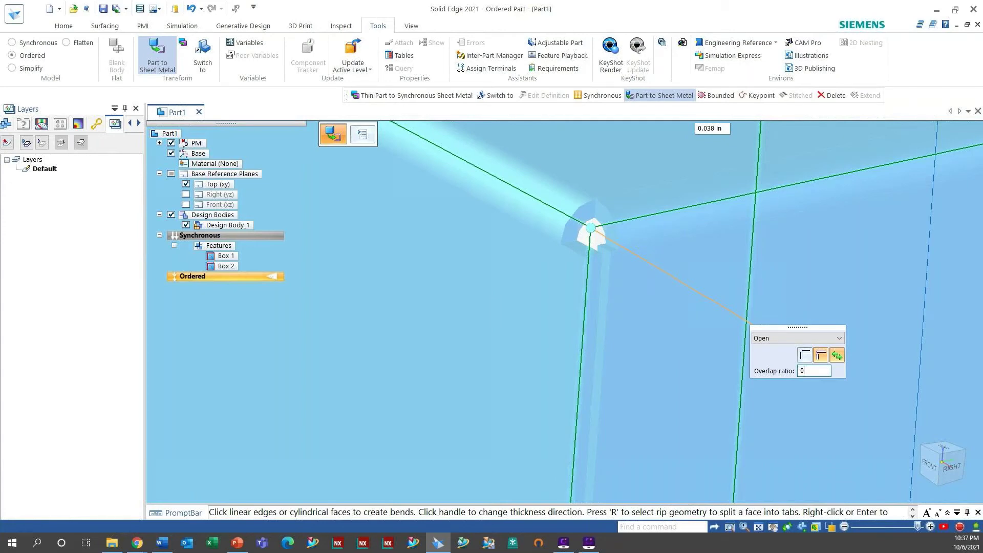
key("Return")
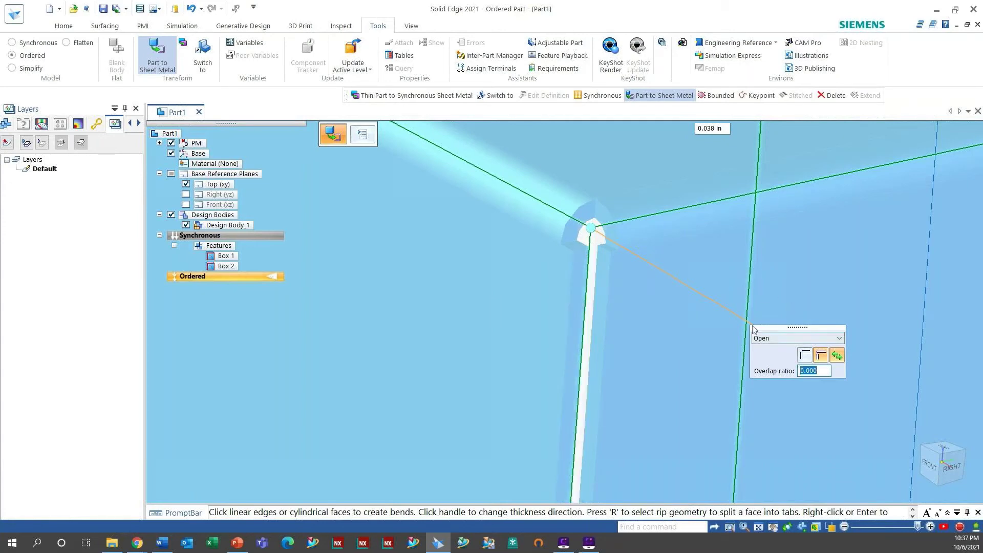
scroll(657, 275, "down", 8)
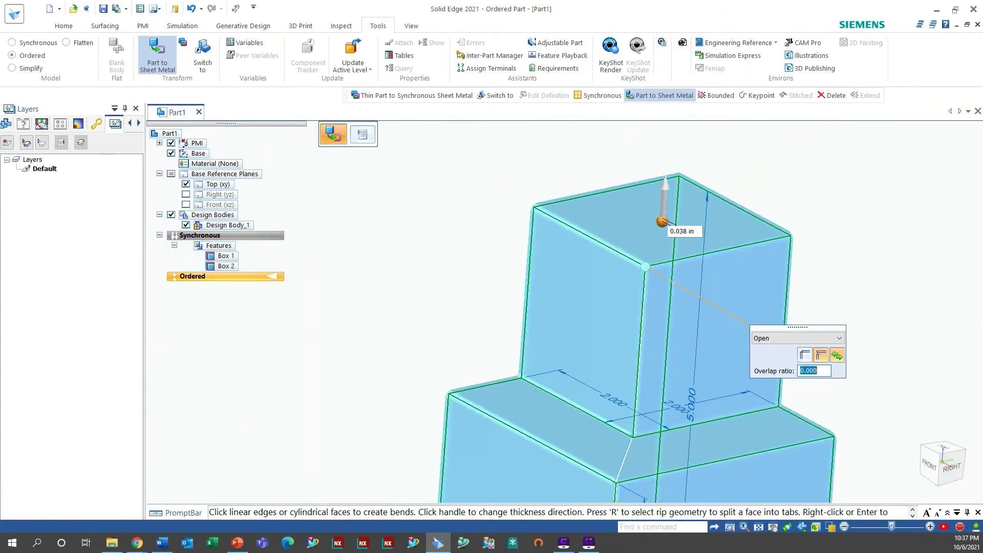
left_click(464, 287)
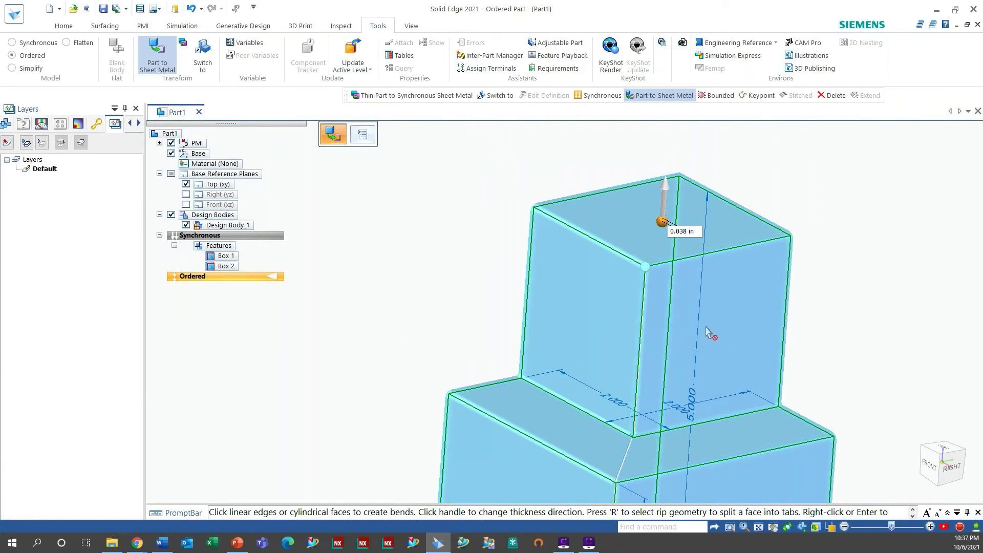
right_click(436, 279)
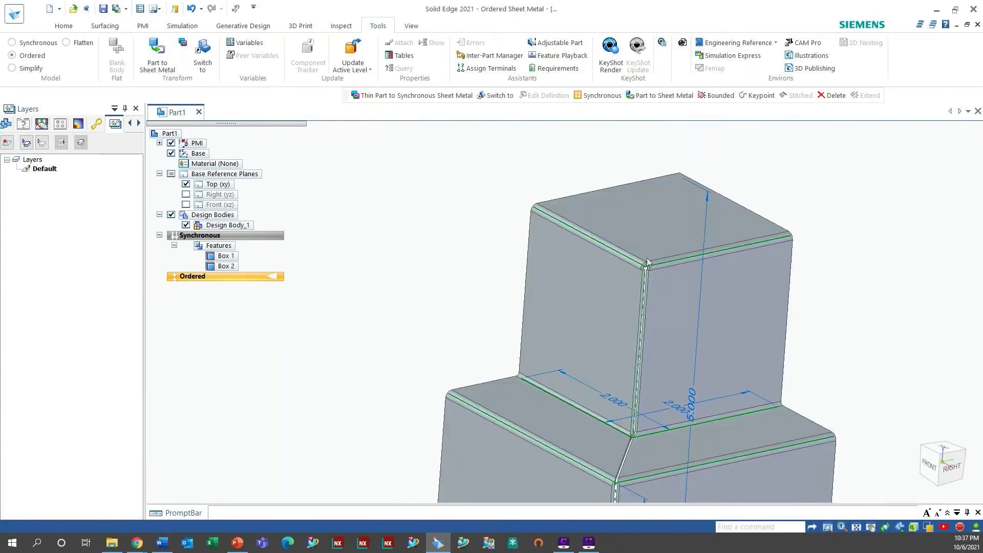
Inspect the converted part's corner in an isometric view and move the ConvertToSheetMetal 1 feature to Synchronous
middle_click_drag(647, 263, 491, 172, "shift")
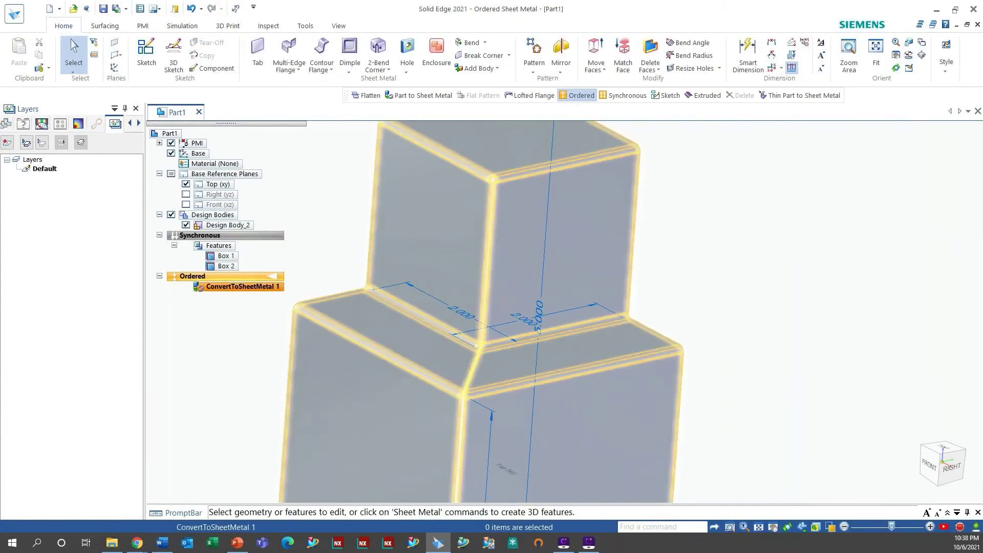
scroll(537, 276, "up", 2)
scroll(535, 285, "down", 6)
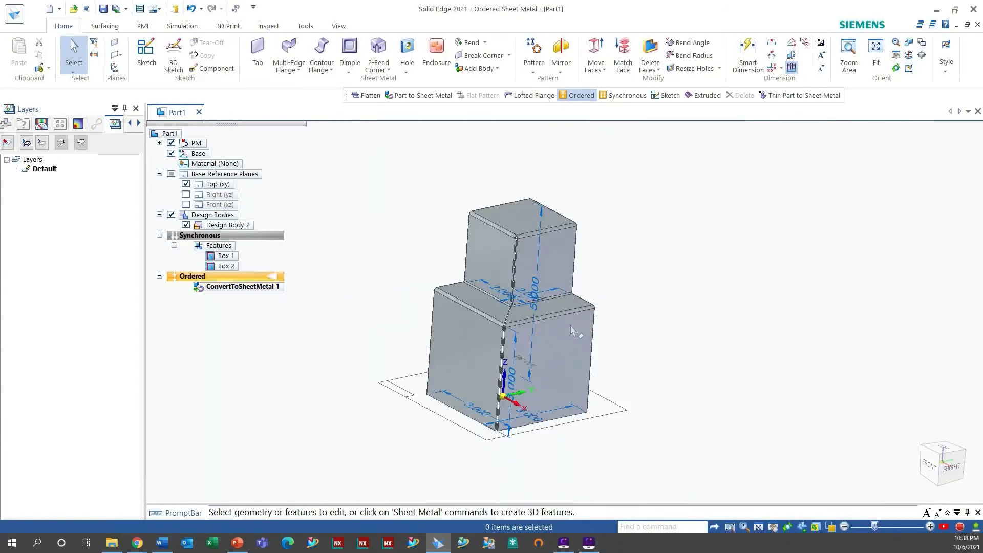
key("ctrl+m")
middle_click_drag(538, 328, 501, 298)
key("ctrl+i")
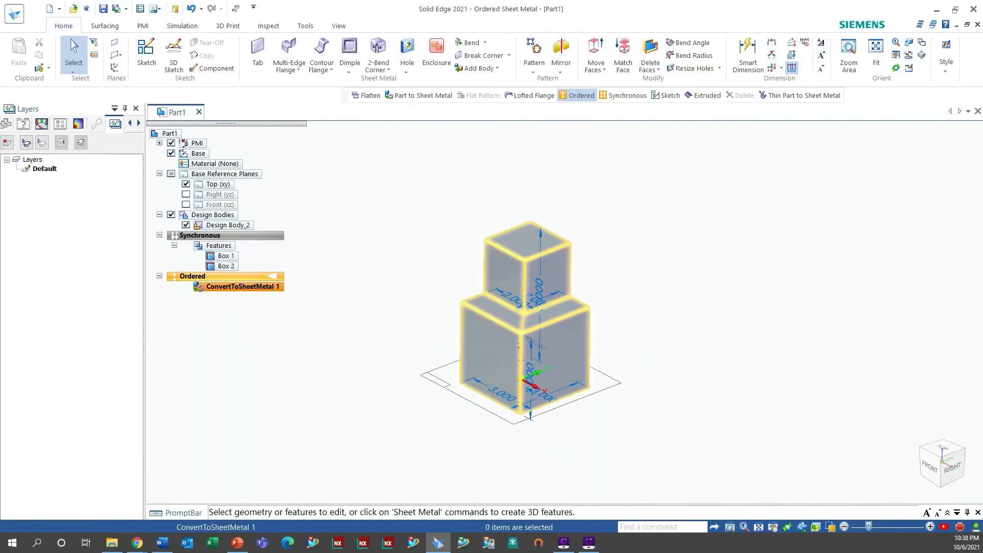
left_click(231, 287)
right_click(231, 287)
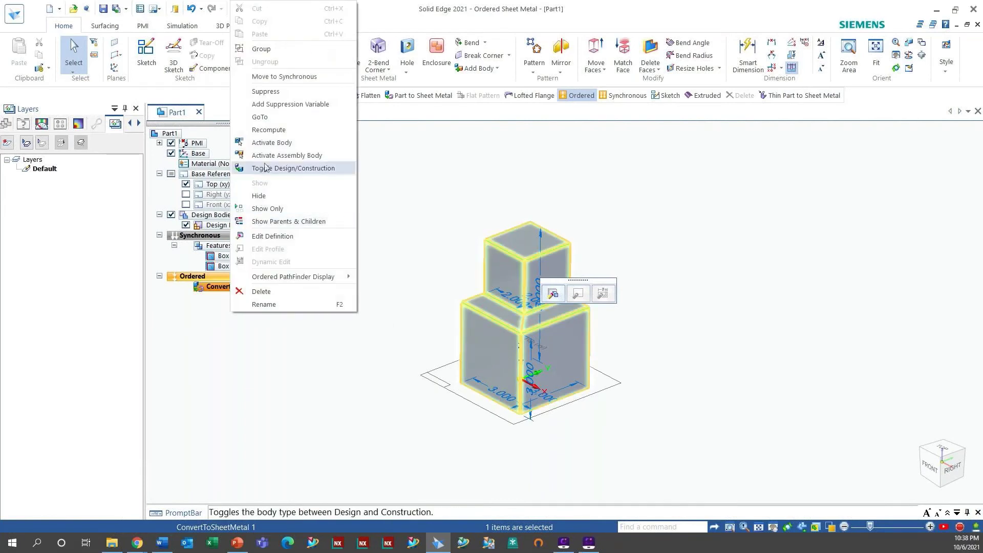
left_click(277, 78)
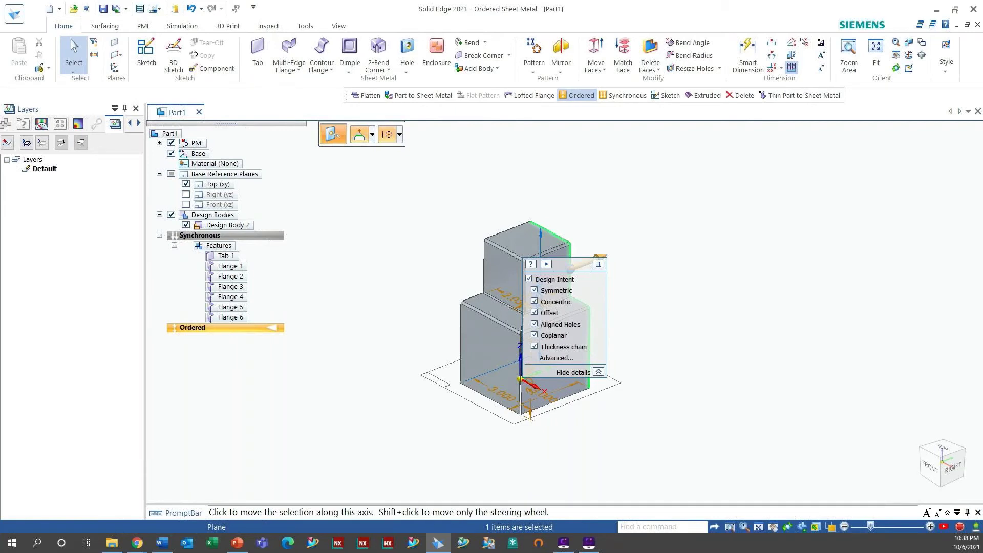
Move the back face of the stepped sheet metal part outward by about 5.49 in
left_click(595, 257)
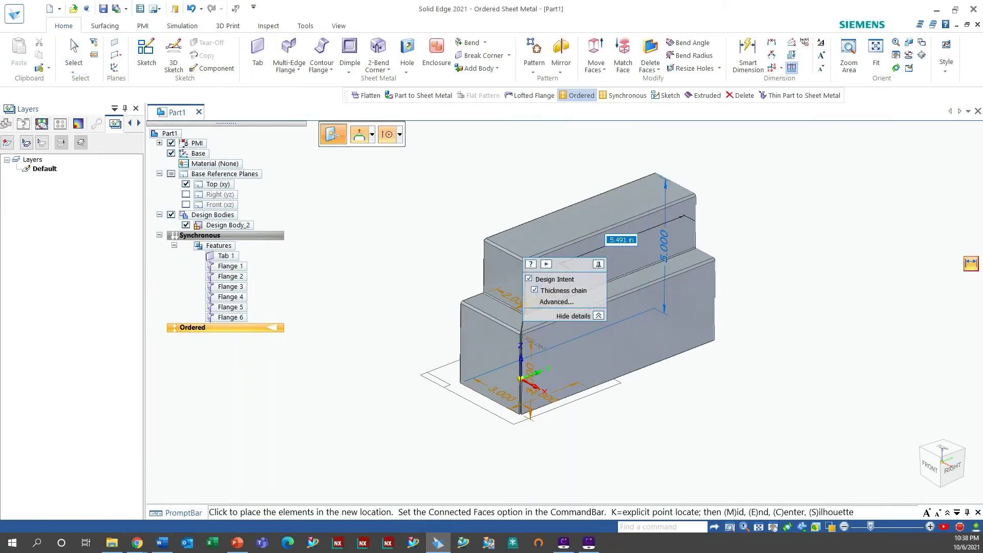
left_click(621, 241)
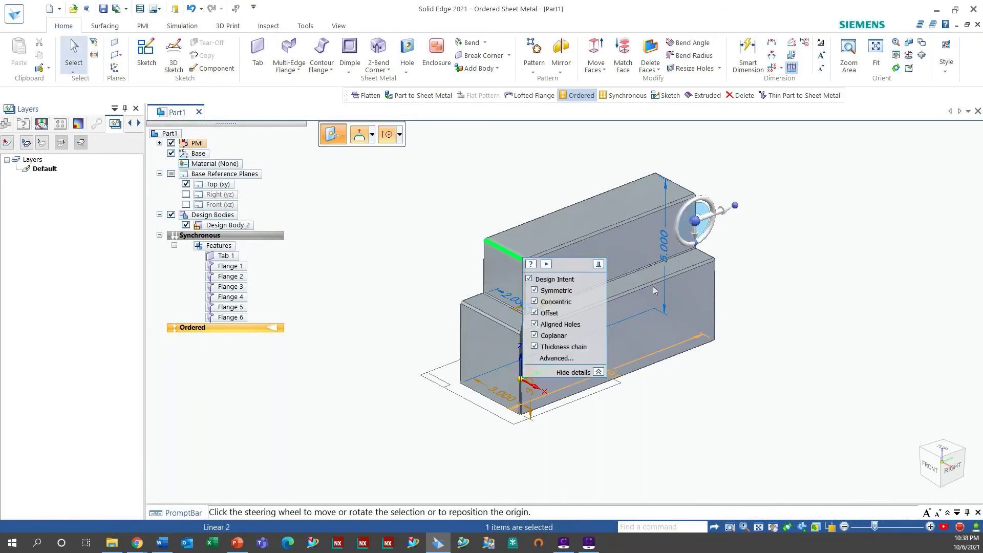
Lock the 5.000 in overall height dimension and try to move the upper box's front face outward
left_click(663, 246)
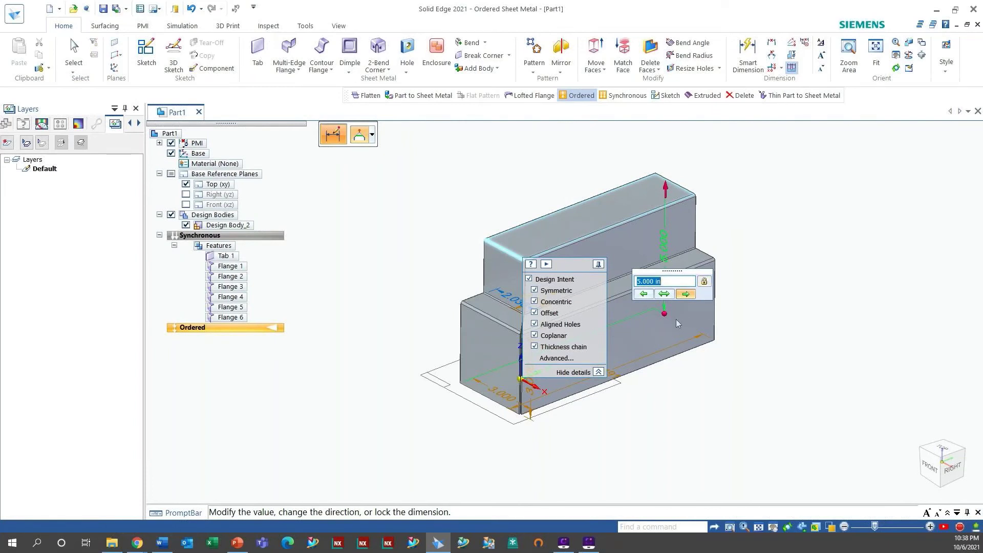
key("Return")
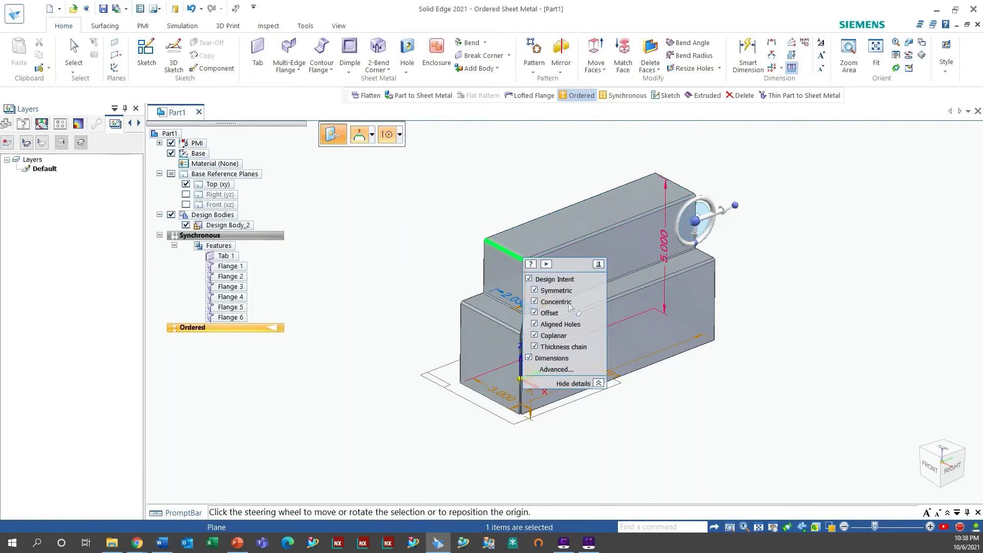
left_click(510, 302)
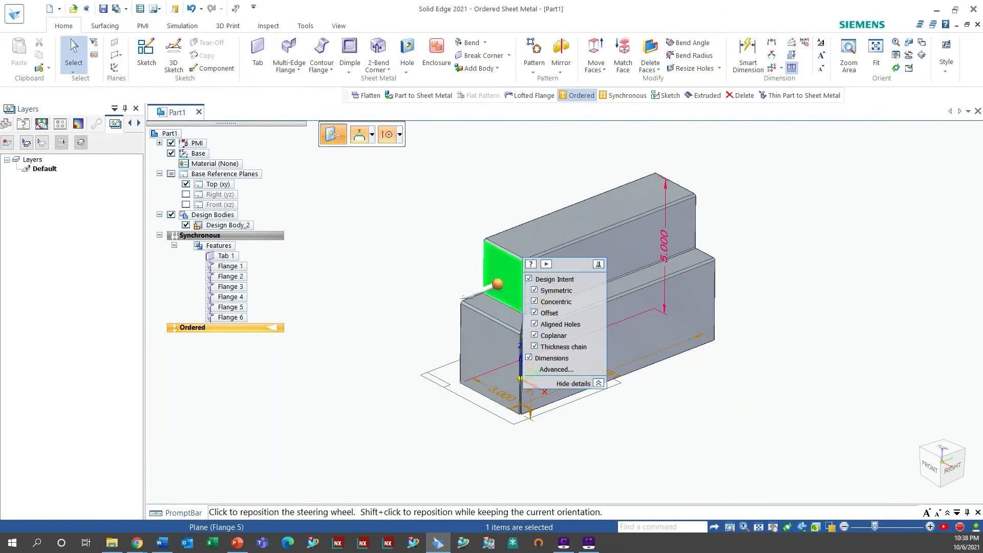
left_click(476, 291)
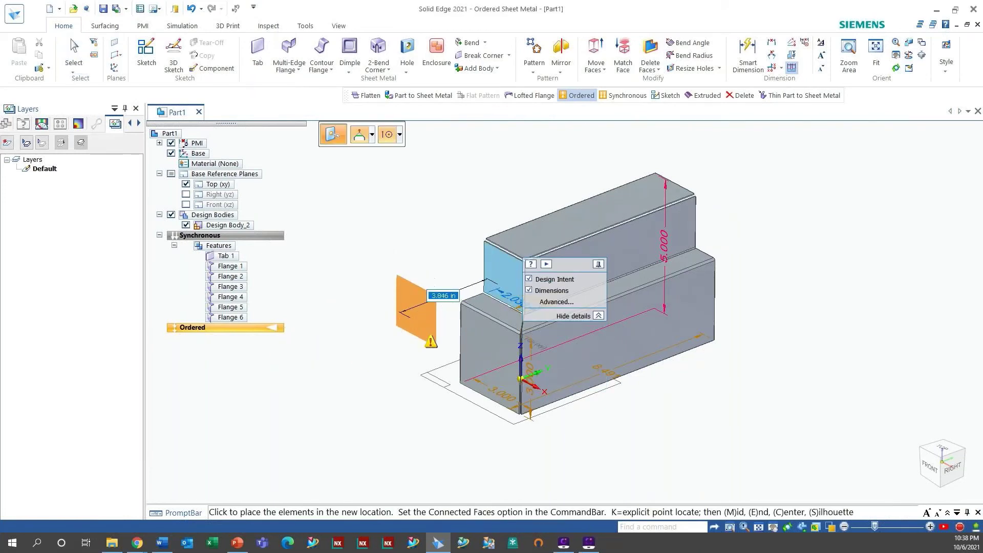
left_click(447, 362)
left_click(576, 306)
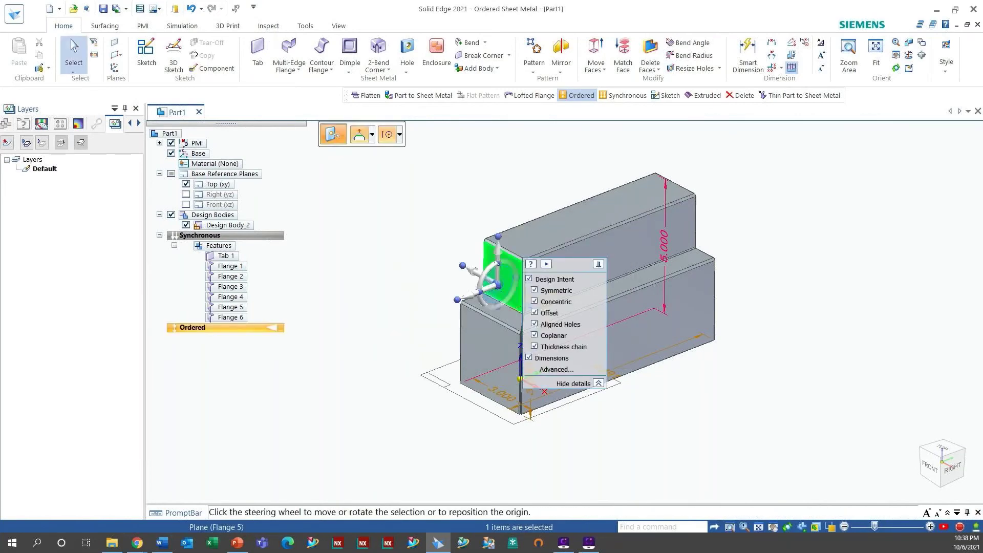
key("Escape")
Unlock the 5.000 in overall height dimension
middle_click_drag(613, 304, 501, 286)
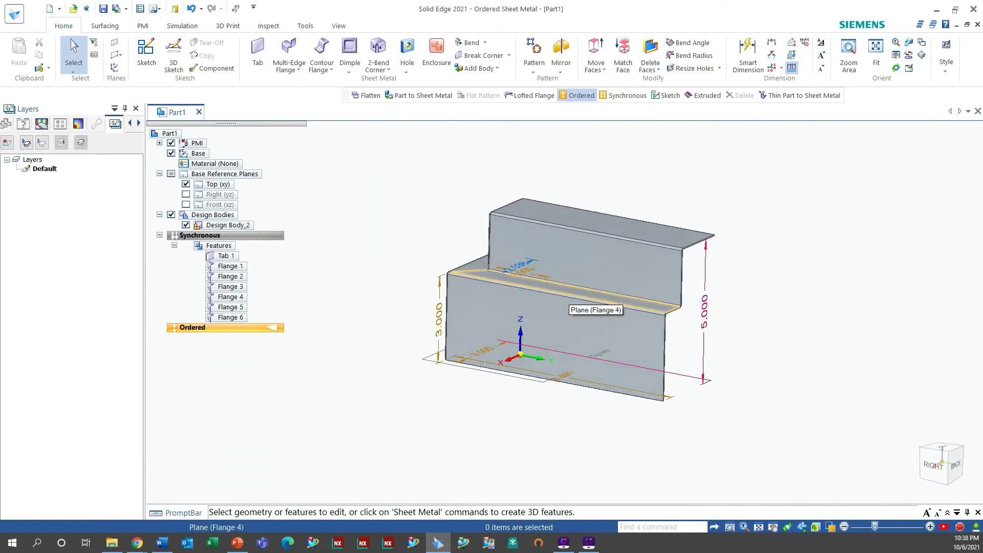
left_click(567, 301)
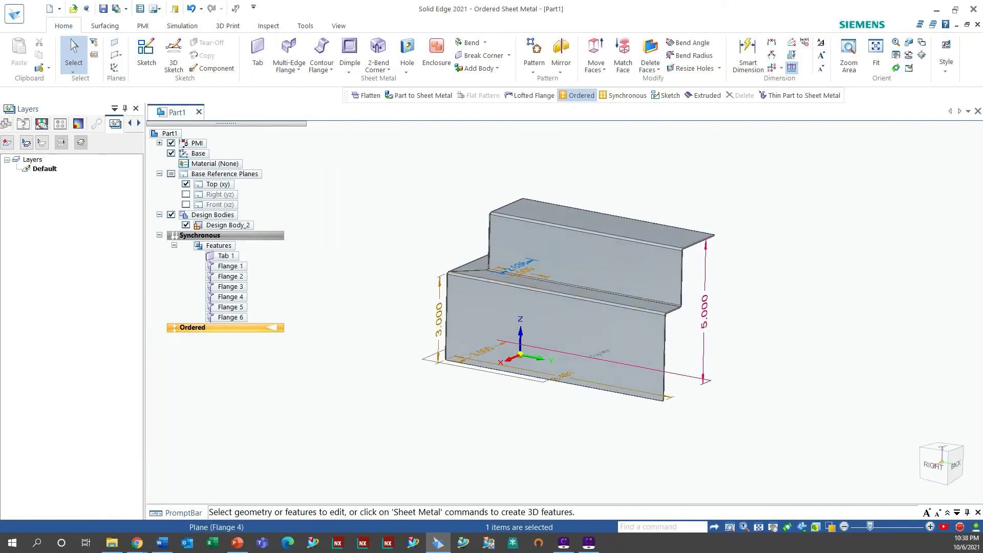
left_click(709, 316)
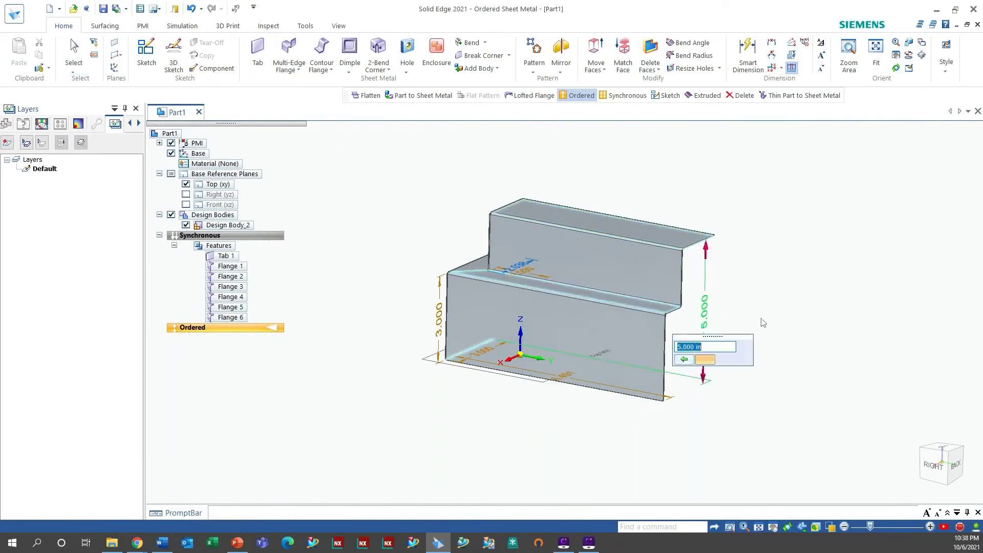
left_click(637, 417)
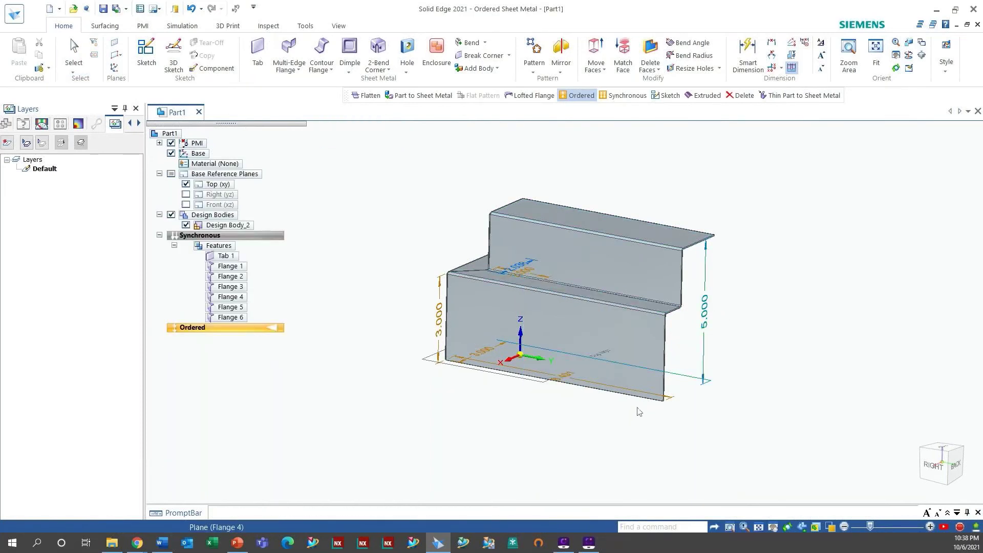
Check whether the lower box's 3.000 in height dimension and the upper box's width dimension can be edited
middle_click_drag(666, 390, 623, 418)
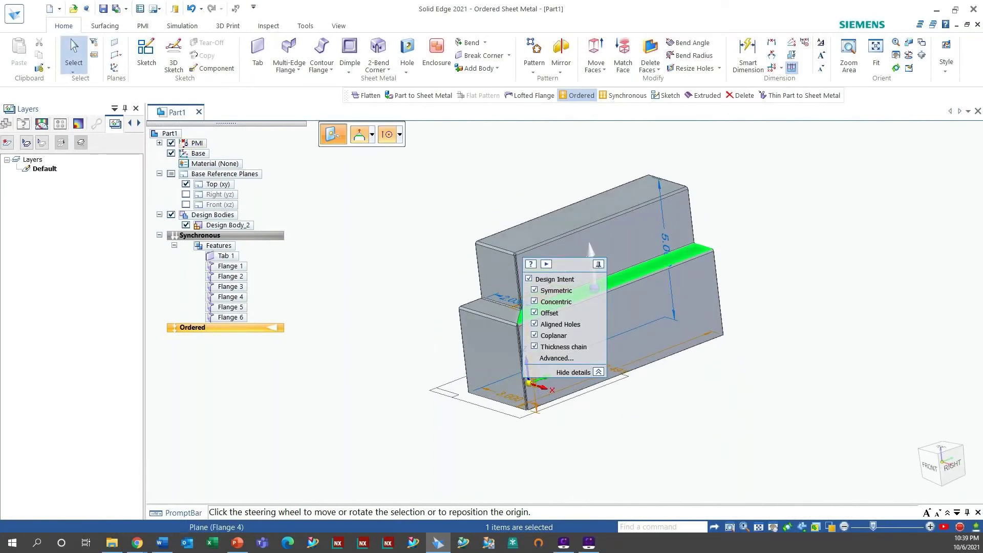
left_click(535, 371)
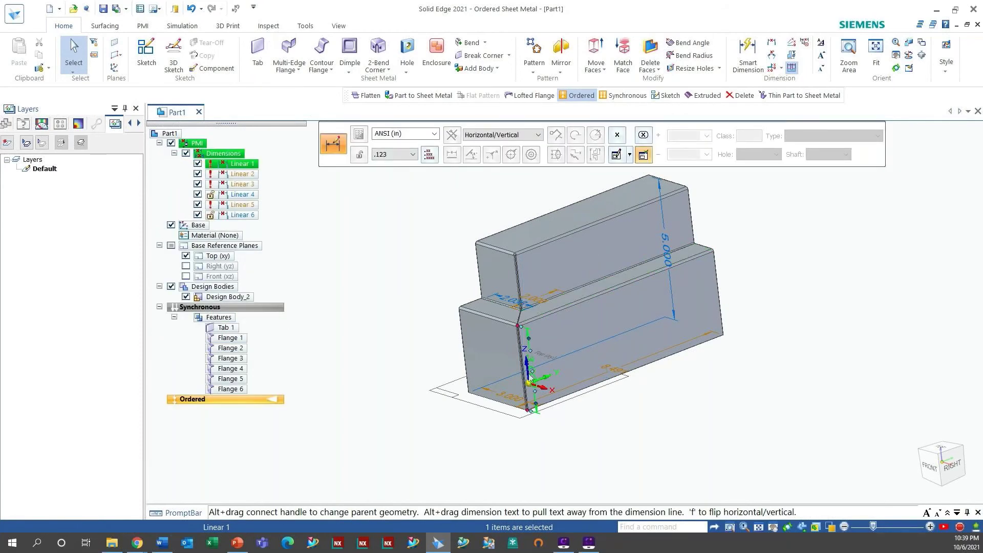
key("Escape")
middle_click_drag(530, 374, 601, 401)
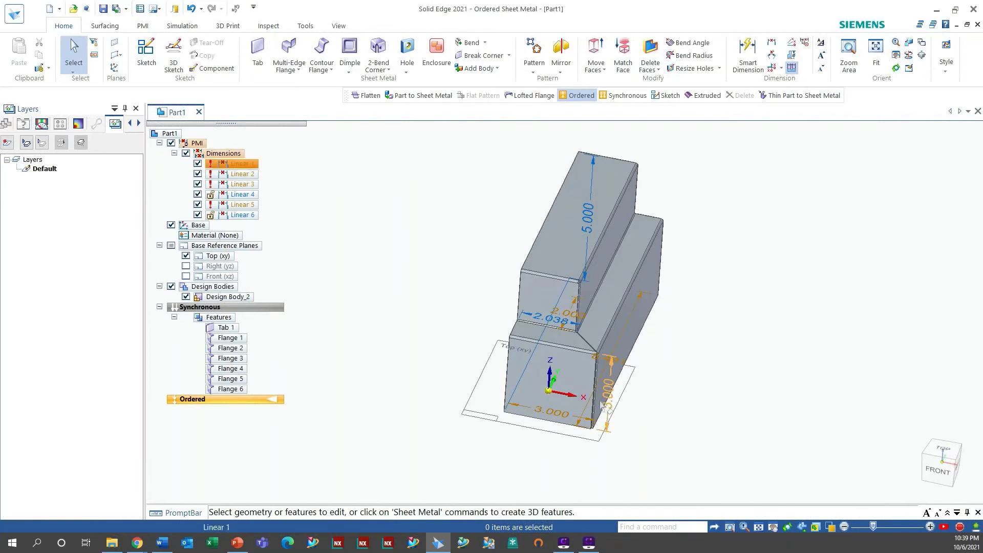
left_click(607, 397)
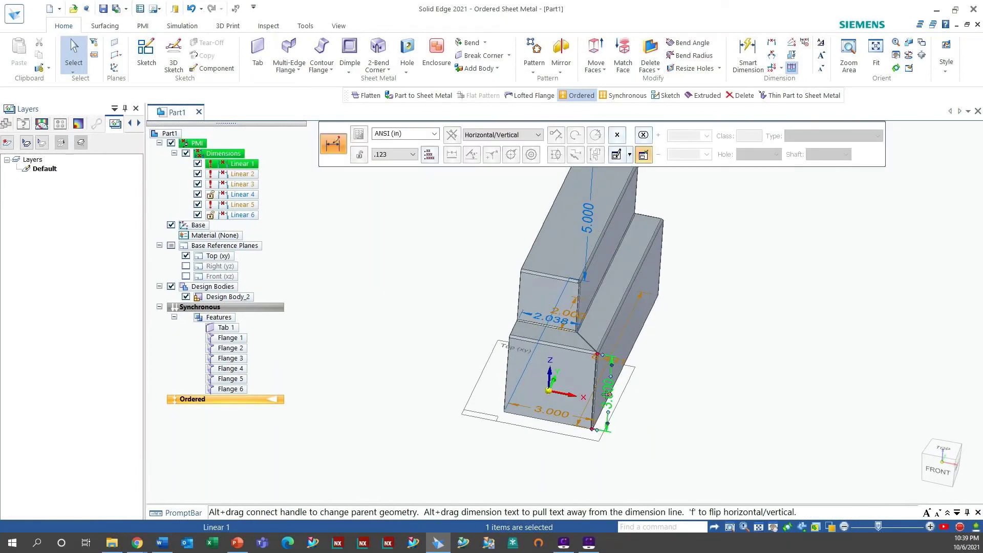
key("Escape")
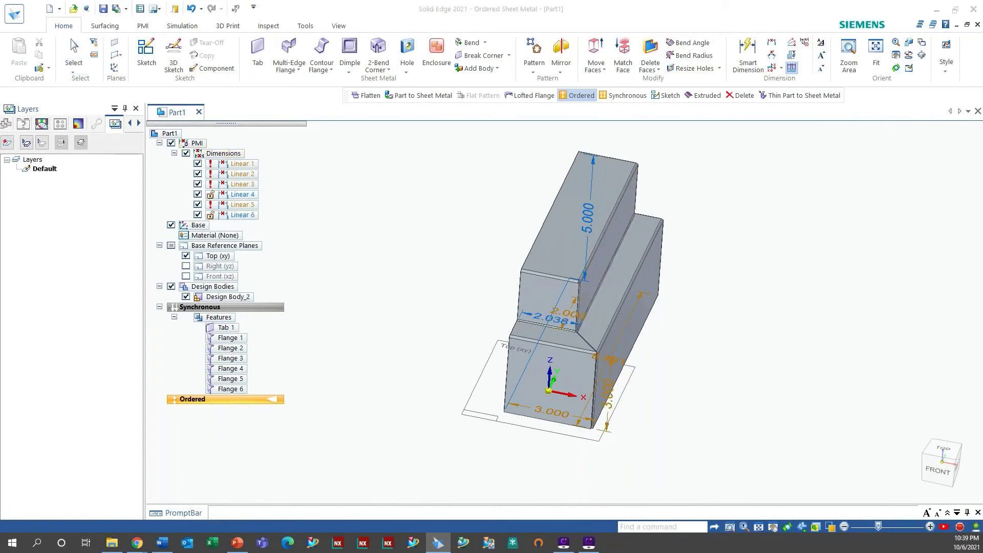
left_click(553, 319)
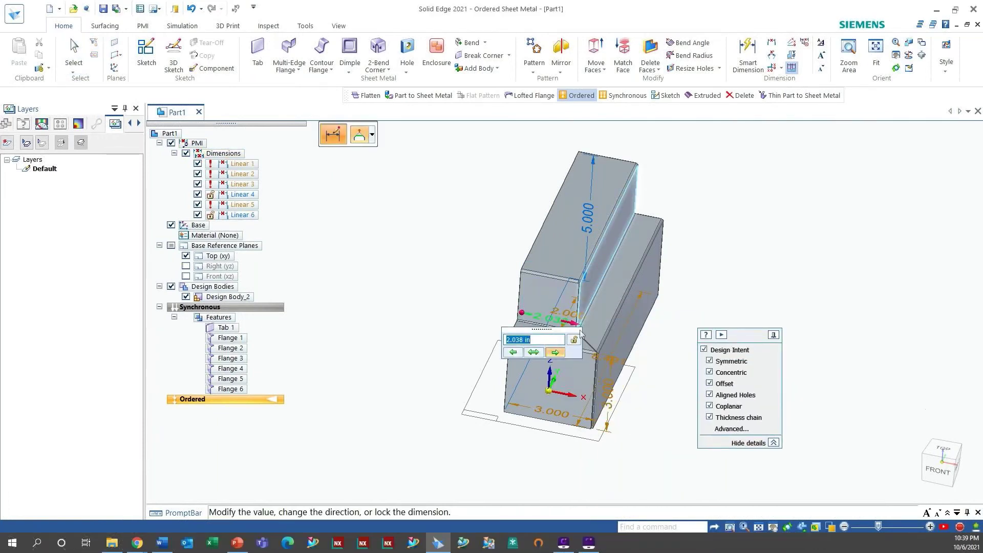
key("Escape")
left_click(608, 394)
Move the thickness face along the part's open side outward in the negative X direction to widen both boxes
left_click(530, 310)
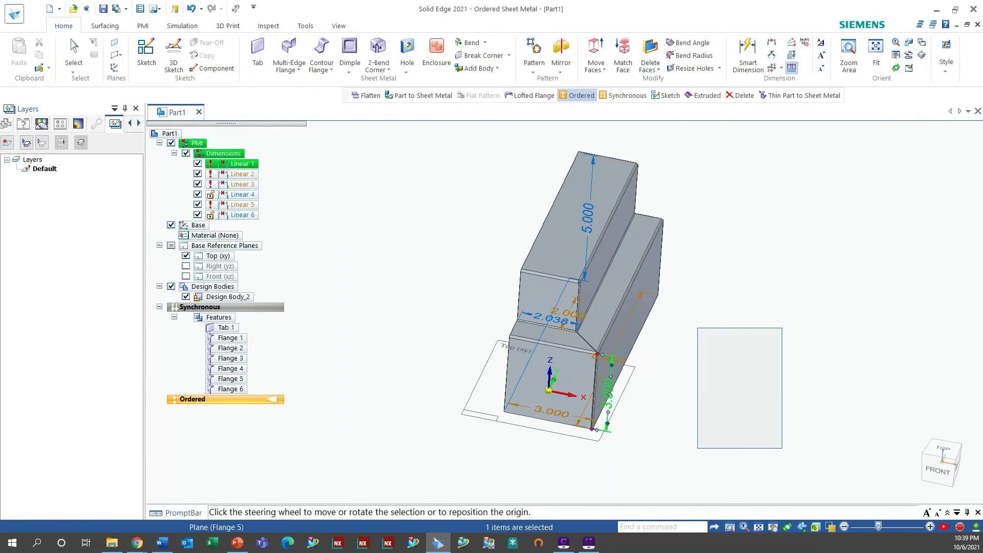
middle_click_drag(549, 284, 594, 333)
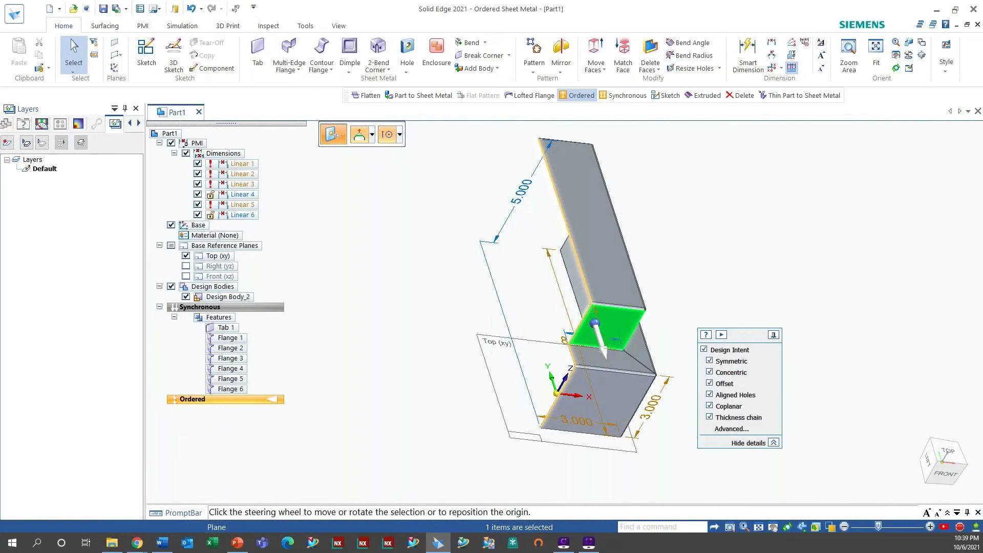
left_click(574, 317)
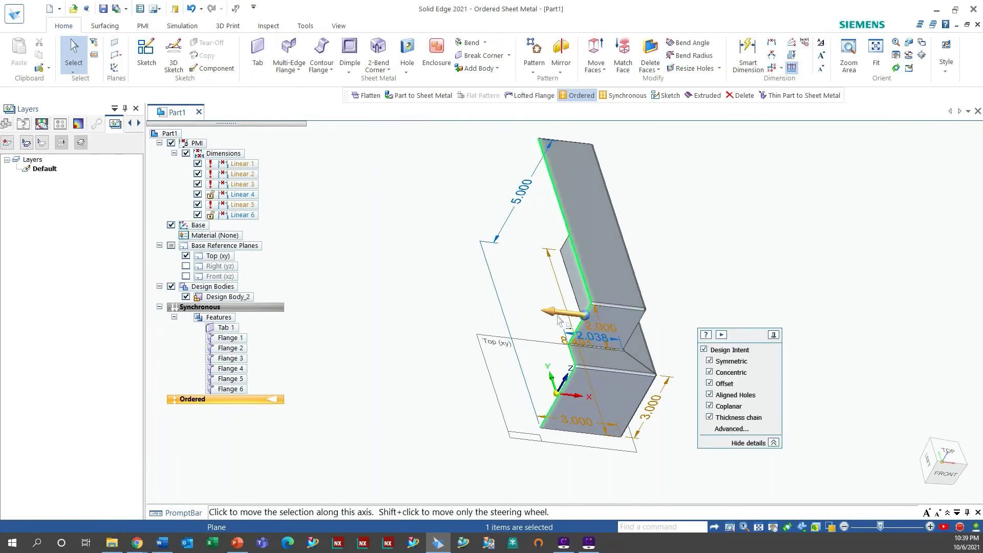
left_click(558, 317)
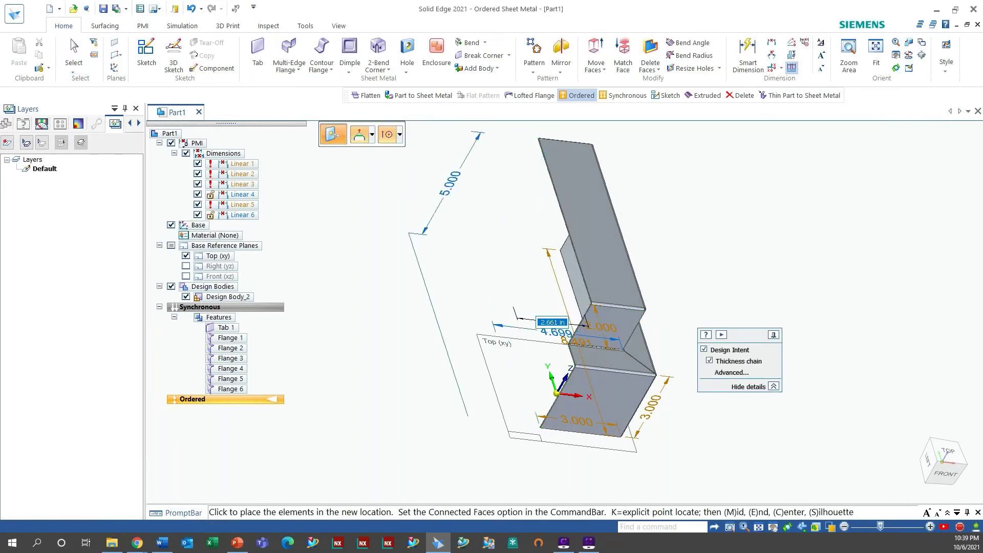
left_click(544, 351)
Move the upper box's top face up by about 1.42 in
middle_click_drag(518, 286, 461, 223)
left_click(535, 204)
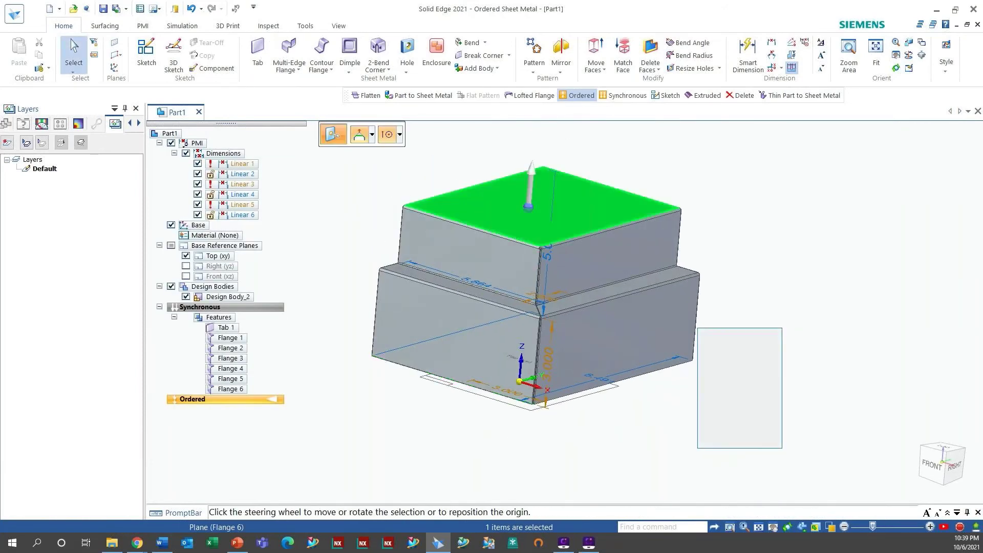
left_click(531, 191)
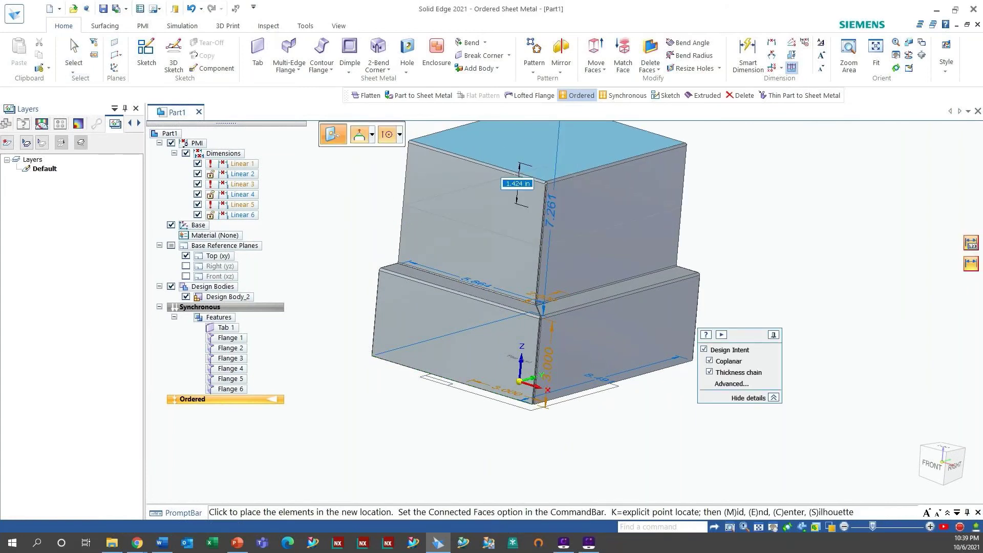
key("Return")
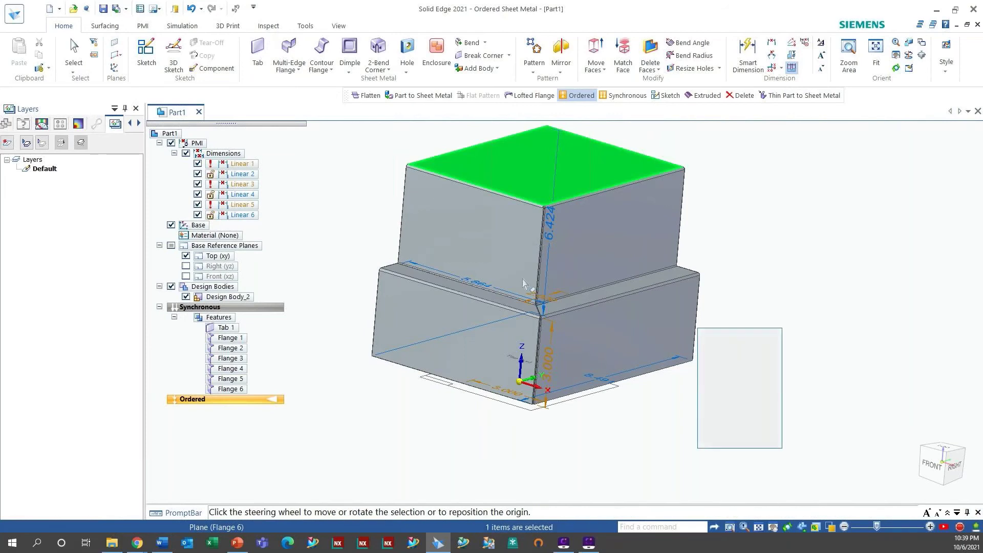
middle_click_drag(524, 283, 473, 222)
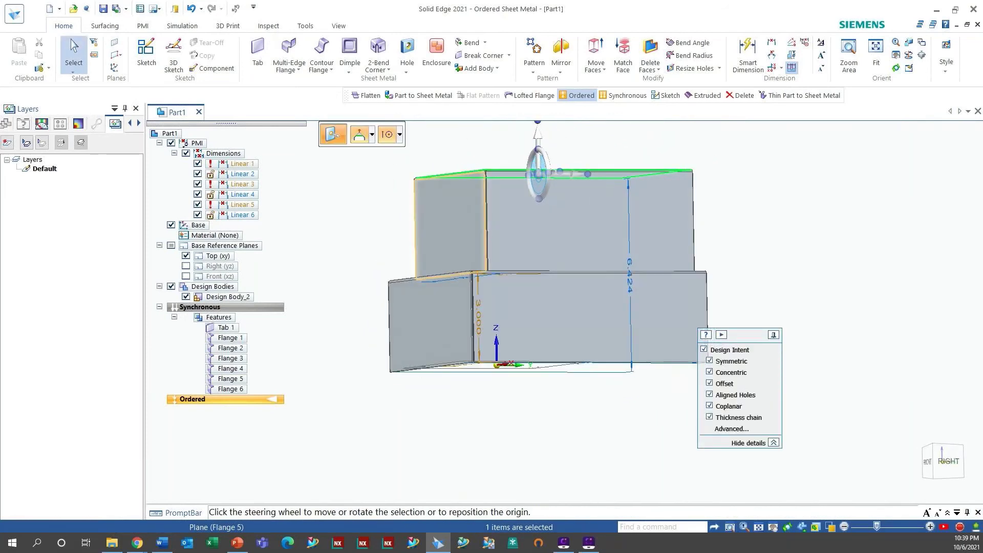